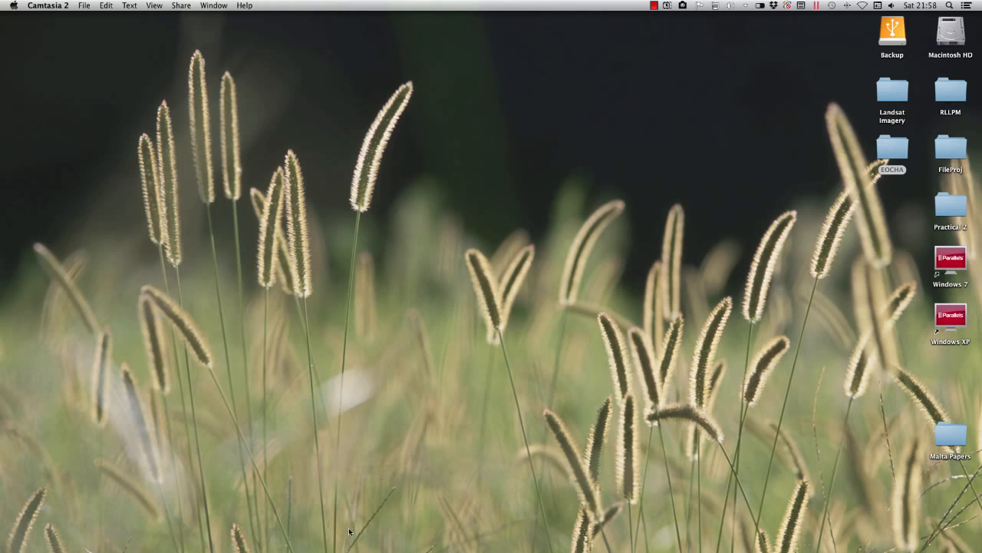
Open the bookmarked eocha.services.meeo.it/mea/ page in Chrome and turn off its training mode.
mouse_move(326, 550)
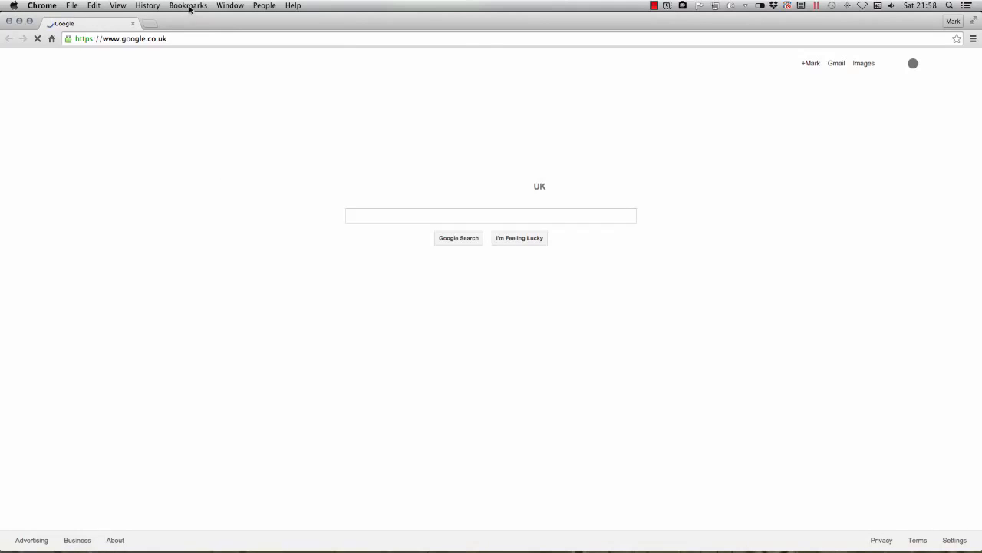
left_click(189, 6)
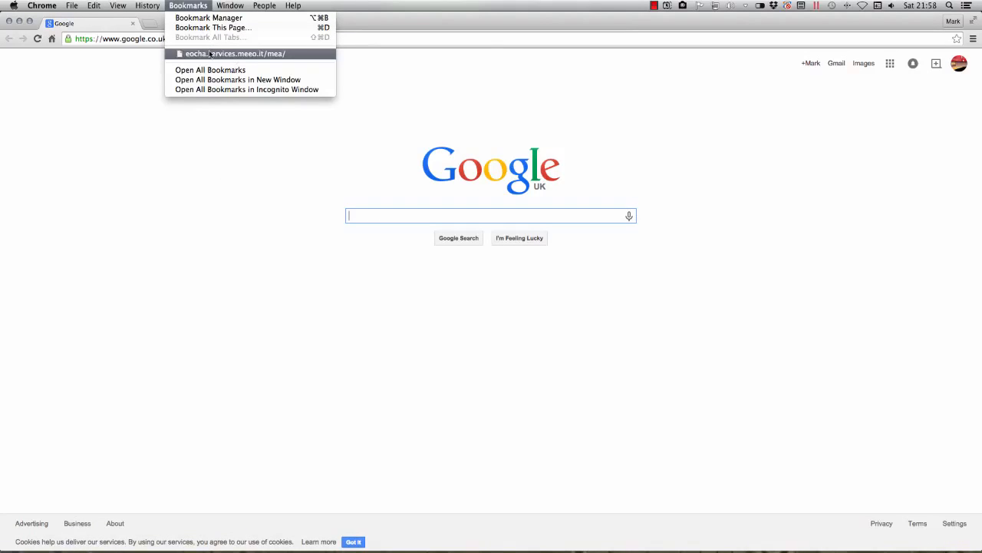
left_click(210, 53)
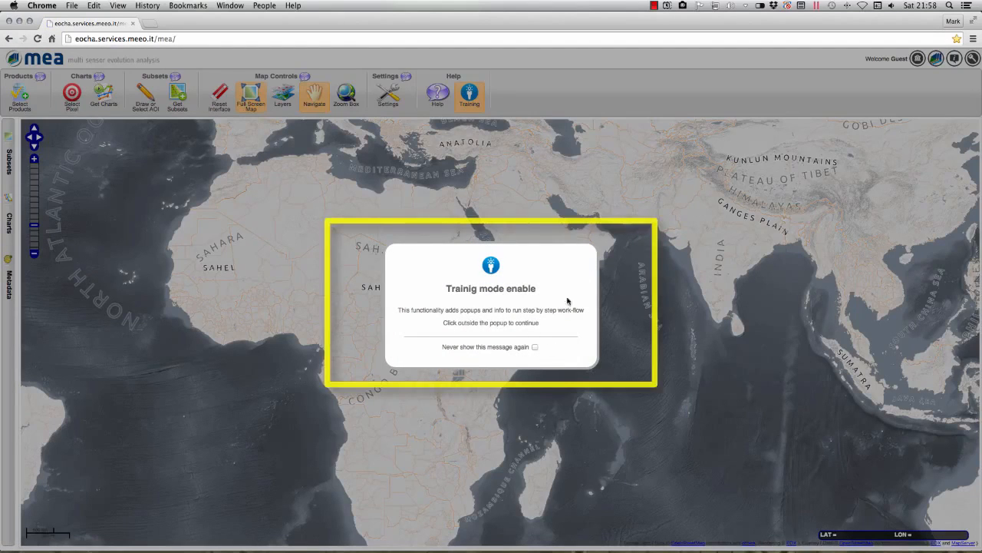
left_click(472, 98)
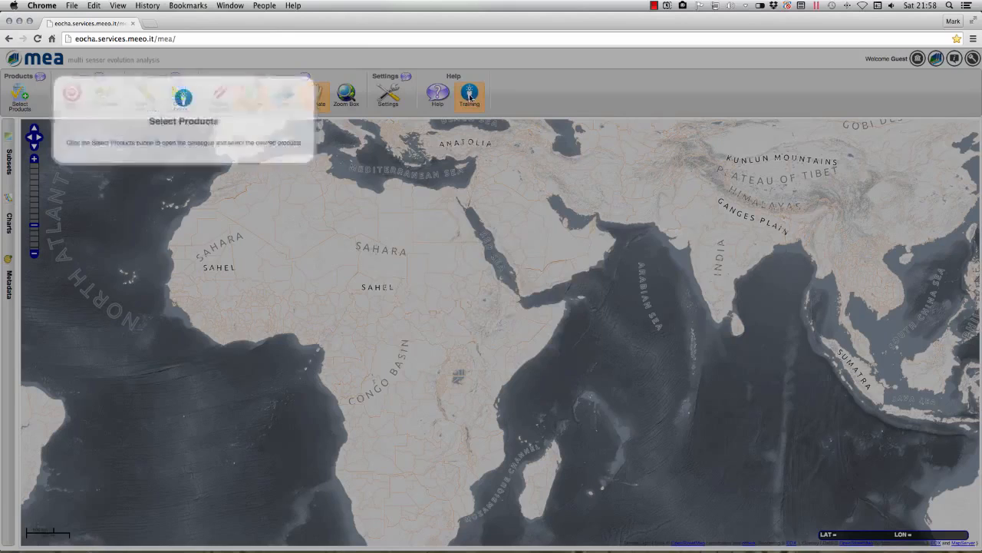
left_click(471, 101)
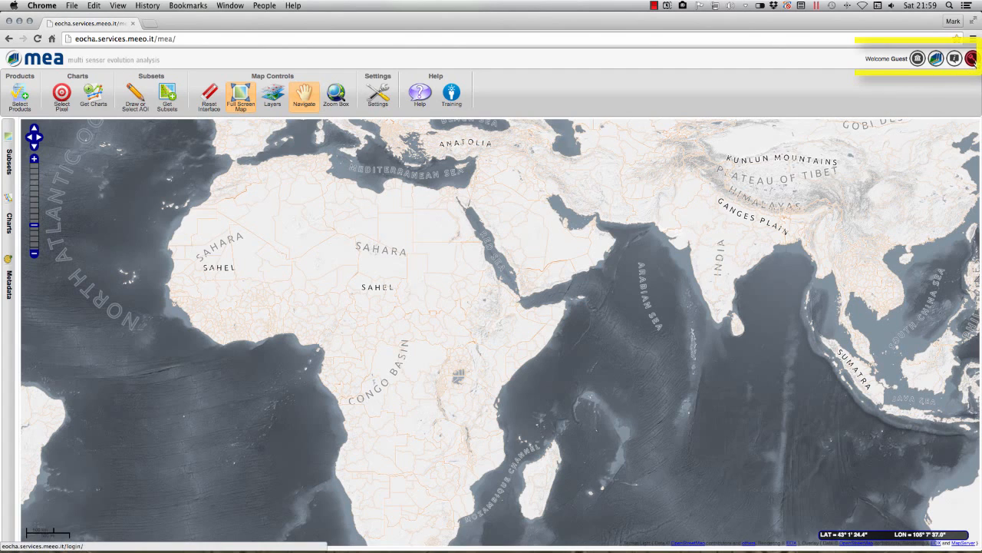
Log in to the MEA service with the saved username and account password.
left_click(972, 61)
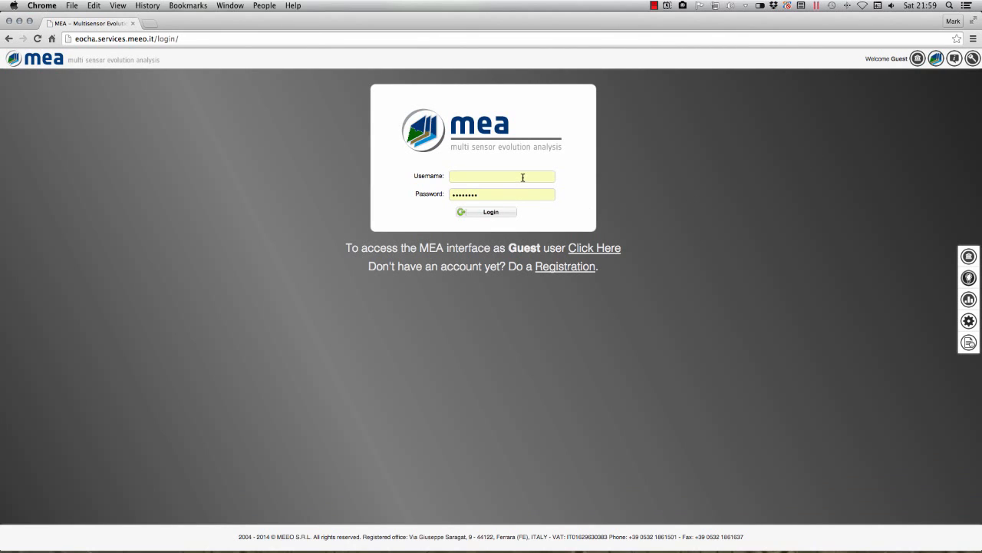
left_click(523, 177)
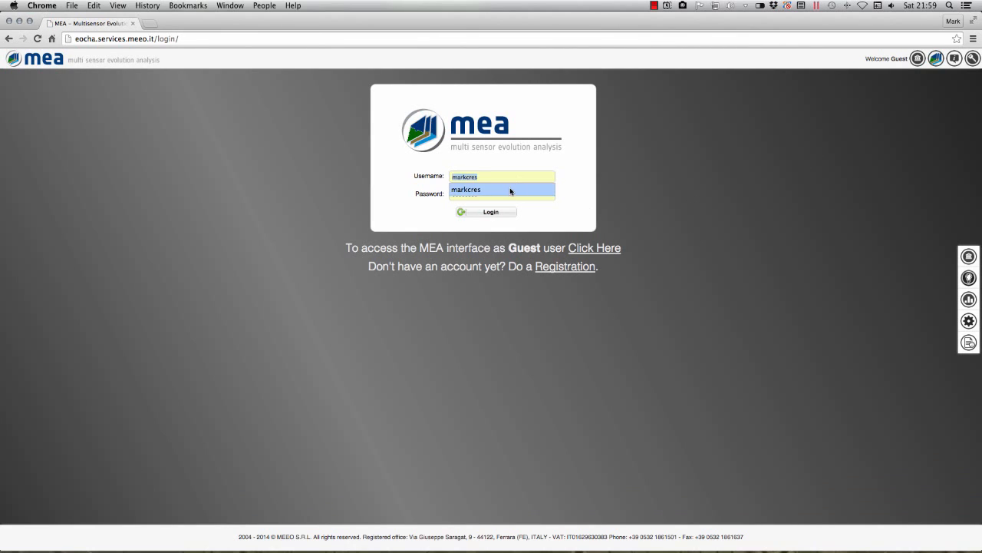
left_click(509, 189)
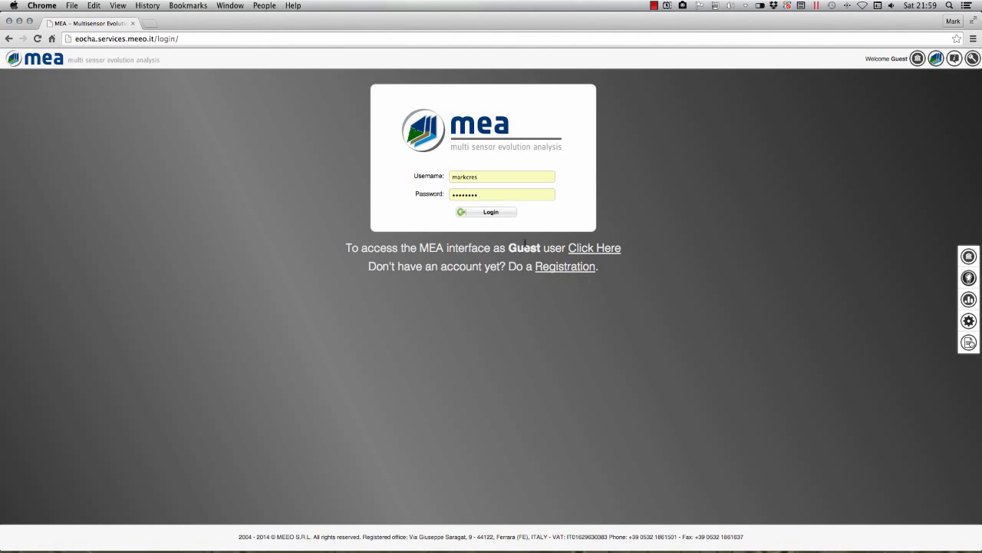
left_click(491, 215)
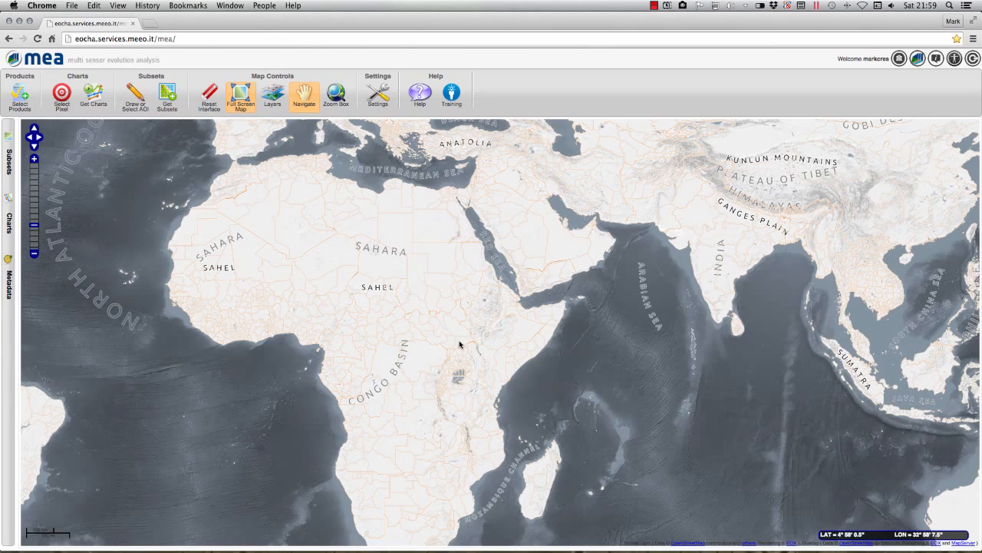
Frame the map on East Africa so that Lake Victoria and Kenya fill the view.
left_click_drag(456, 335, 528, 323)
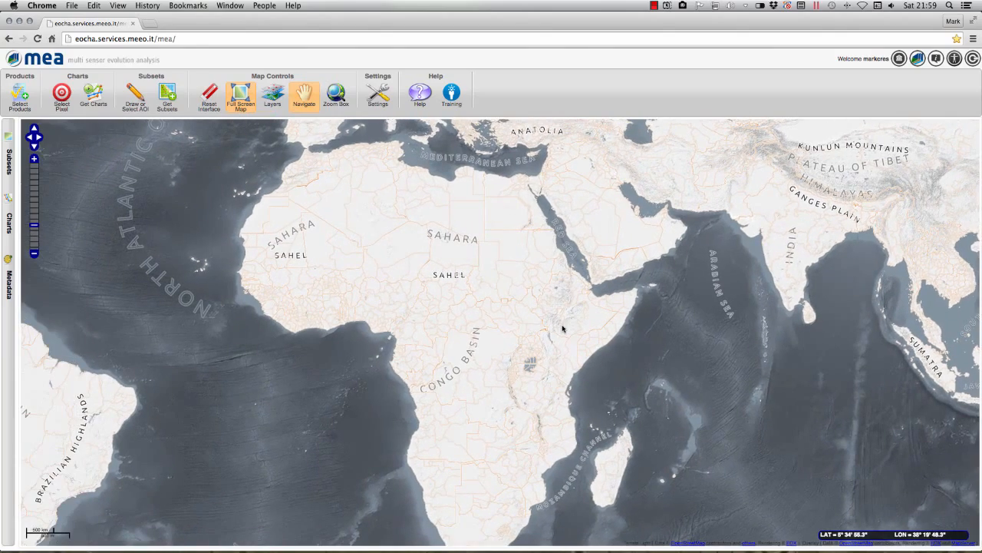
scroll(562, 328, "up", 3)
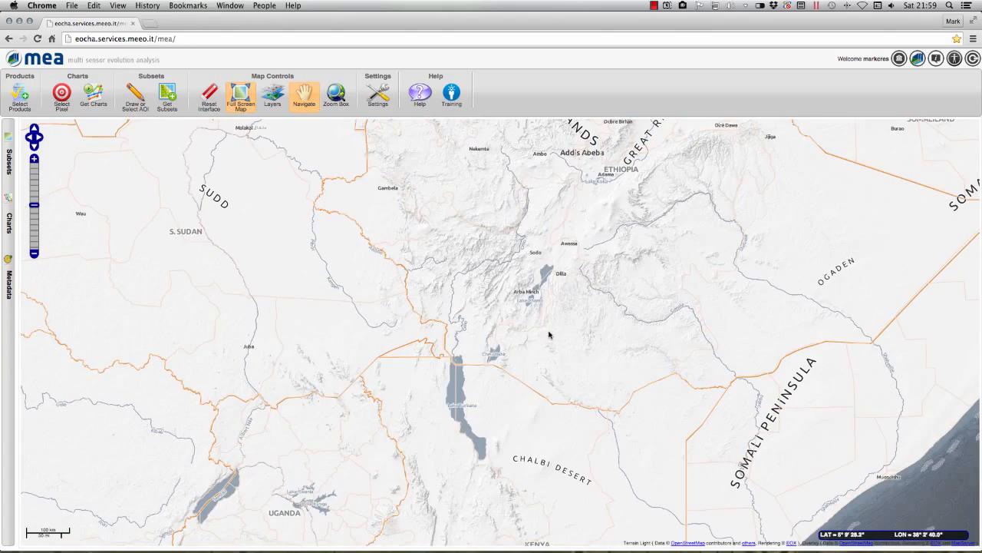
scroll(568, 335, "down", 1)
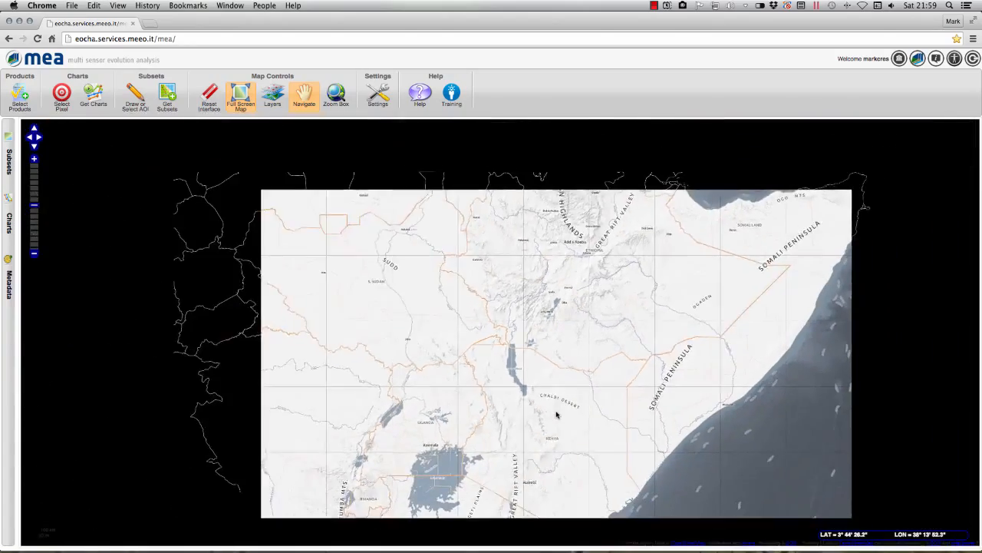
left_click_drag(554, 408, 617, 334)
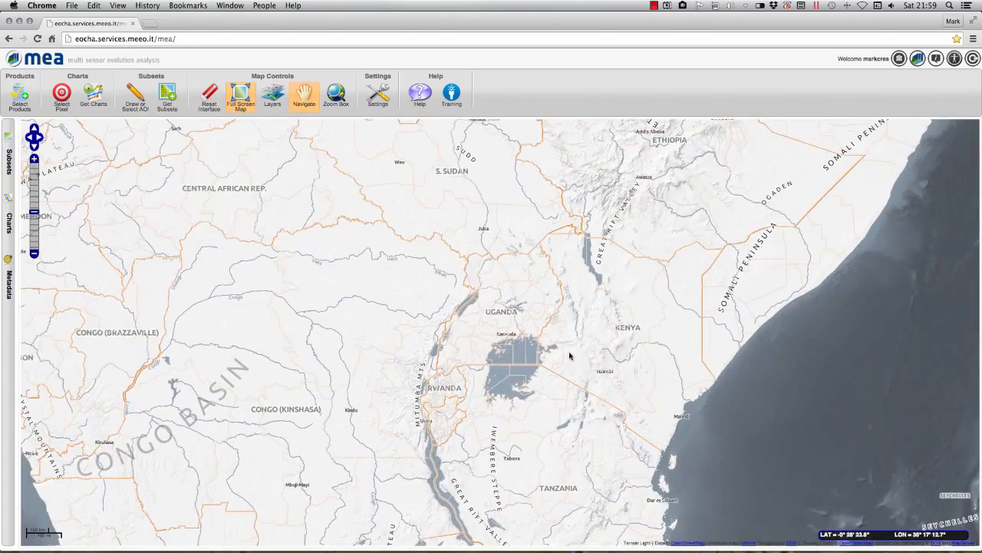
scroll(568, 353, "up", 1)
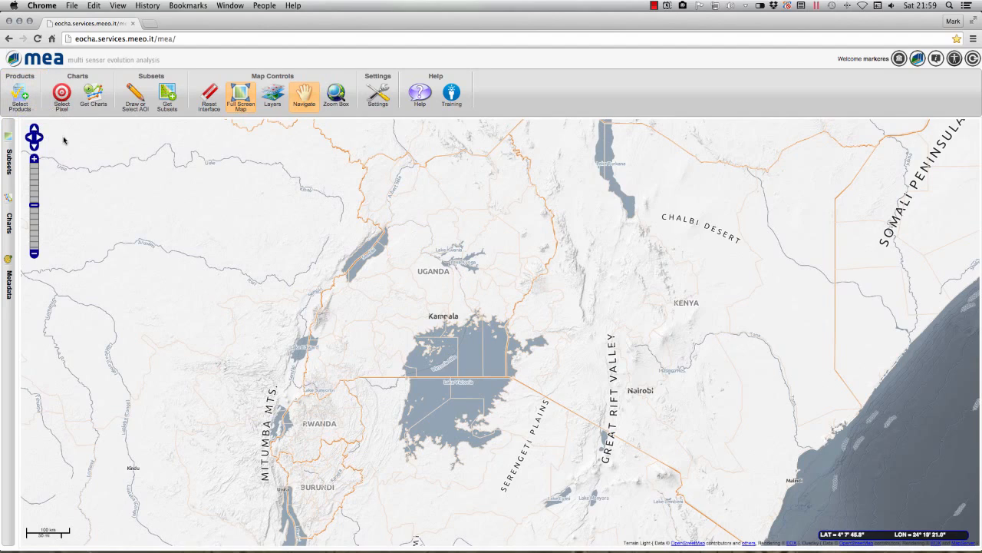
Open the product catalogue and inspect the details of the TAMSAT RFE:DECADE precipitation product.
left_click(20, 98)
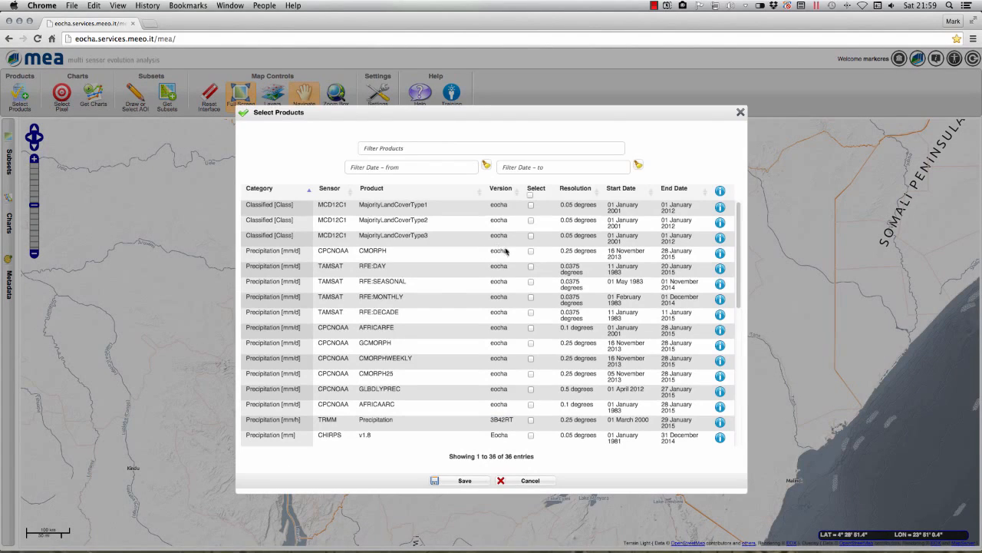
mouse_move(739, 243)
left_mouse_down()
mouse_move(754, 386)
mouse_move(757, 213)
mouse_move(747, 274)
mouse_move(752, 241)
left_mouse_up()
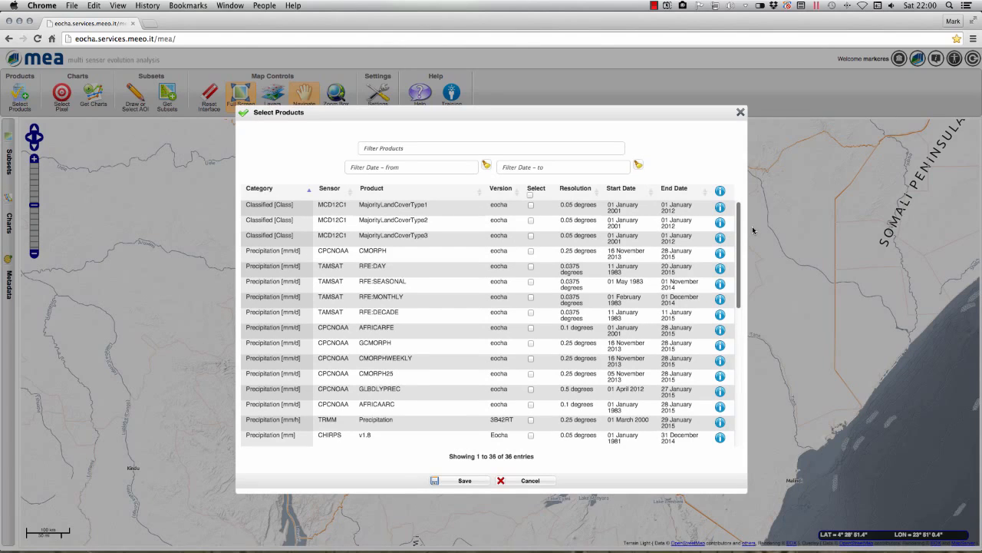
left_click_drag(753, 229, 777, 225)
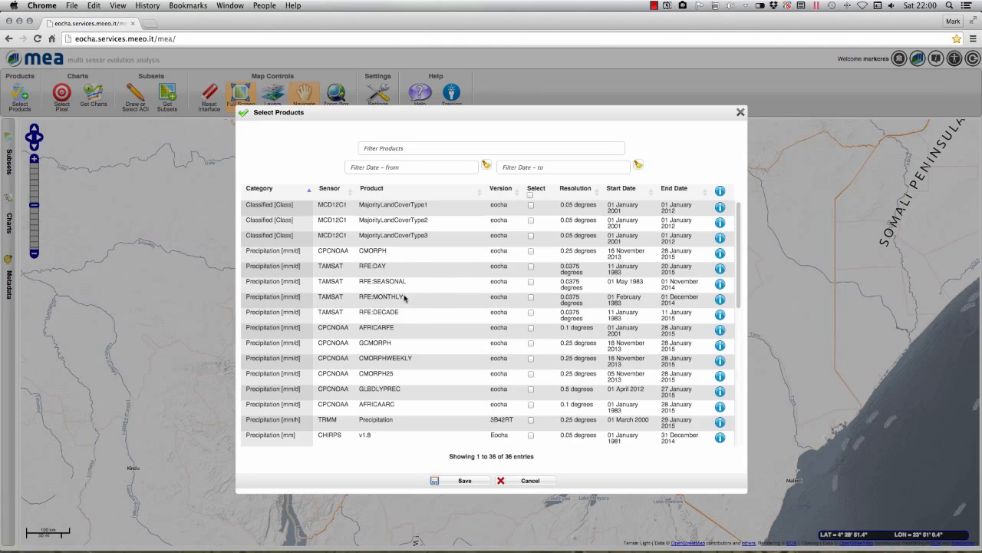
left_click(723, 322)
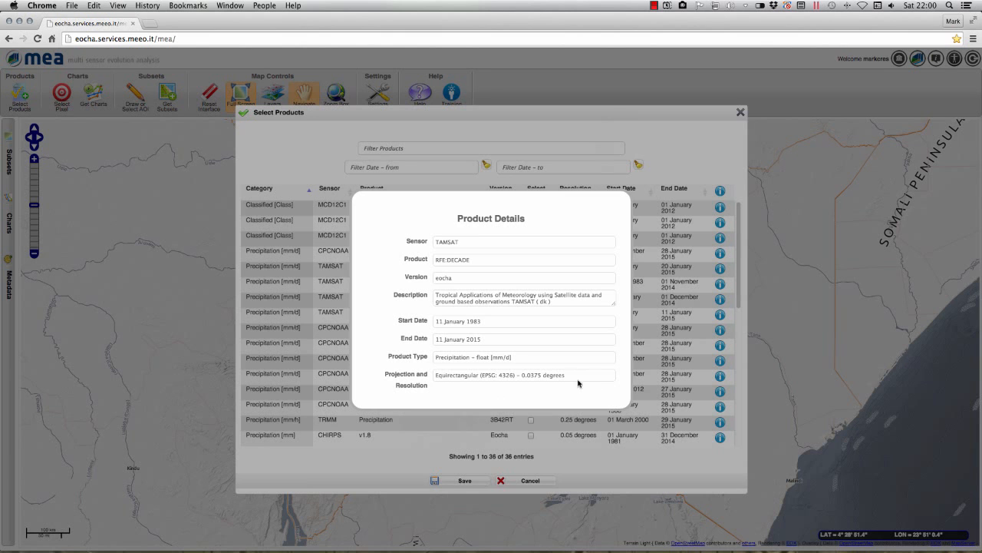
left_click(672, 147)
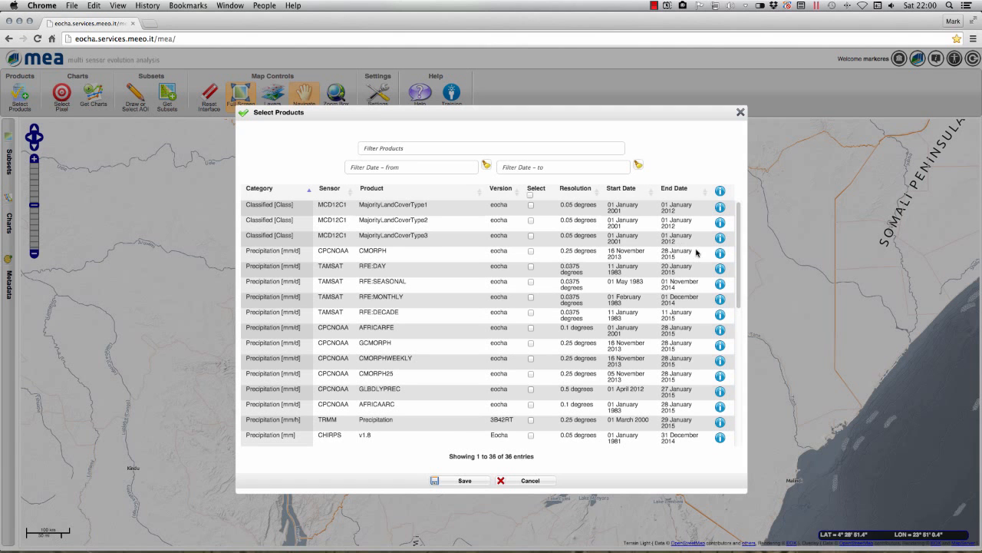
Add the MOD11C1 LST, TAMSAT RFE:DECADE and TAMSAT RFE:MONTHLY products to the selection and save it.
left_click_drag(739, 258, 768, 407)
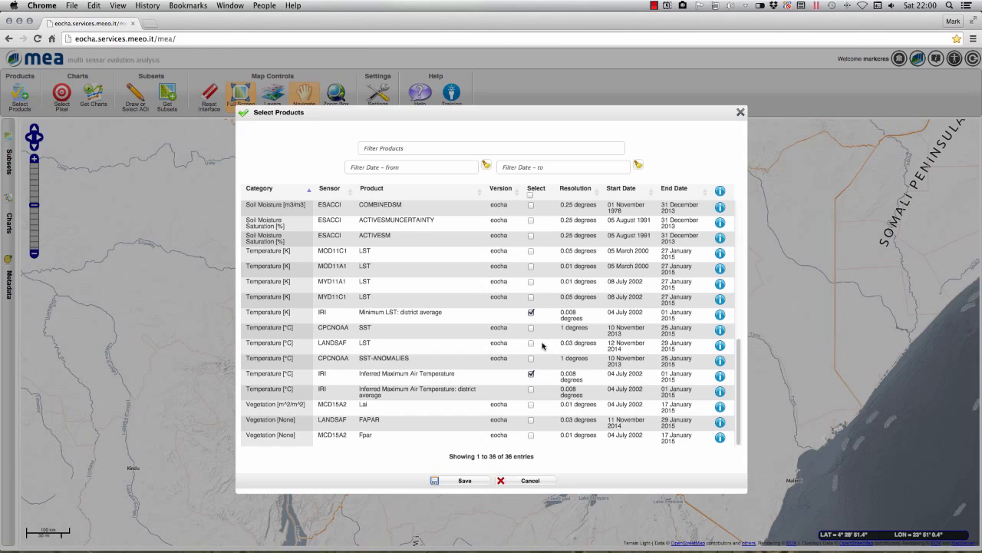
left_click(531, 253)
left_click_drag(742, 384, 742, 239)
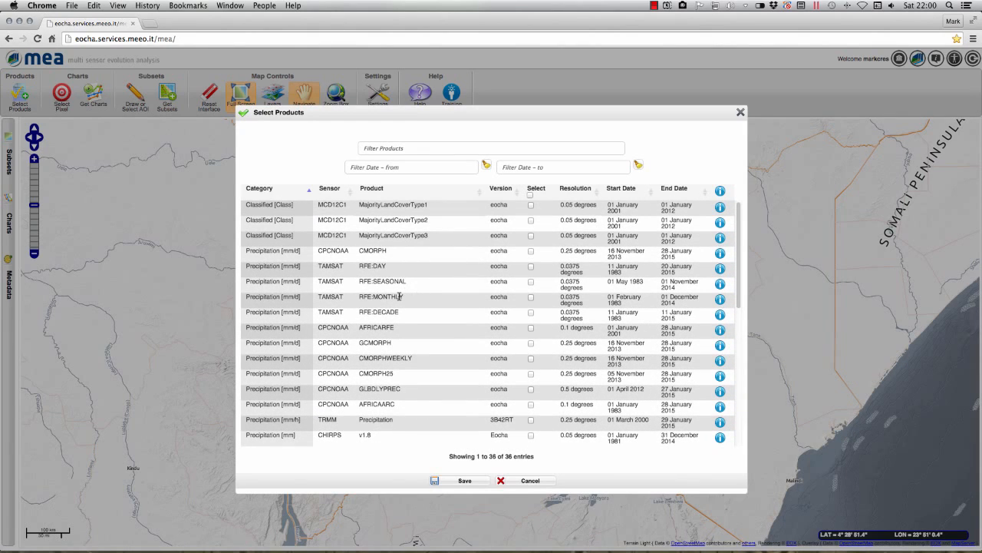
left_click(531, 313)
left_click(531, 298)
left_click_drag(739, 272, 742, 332)
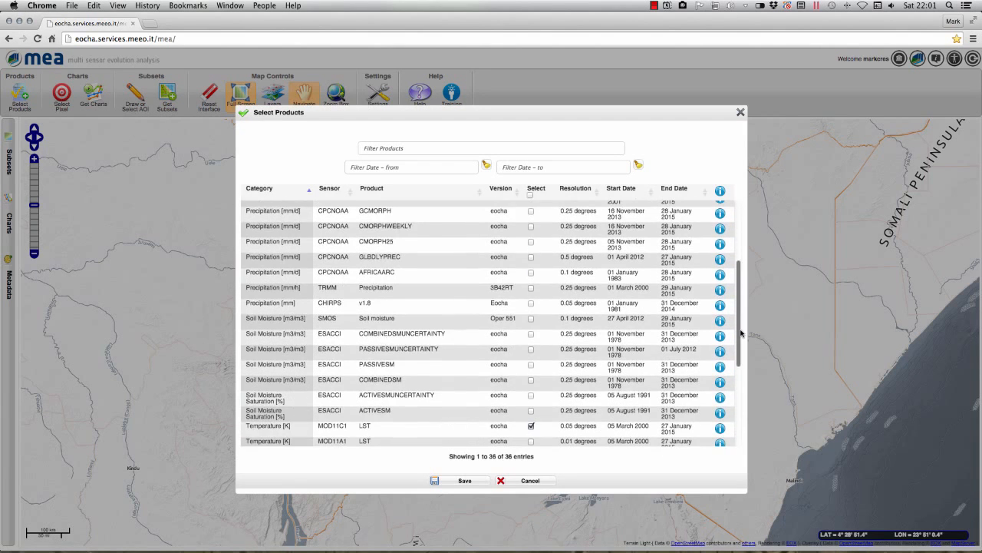
left_click(464, 482)
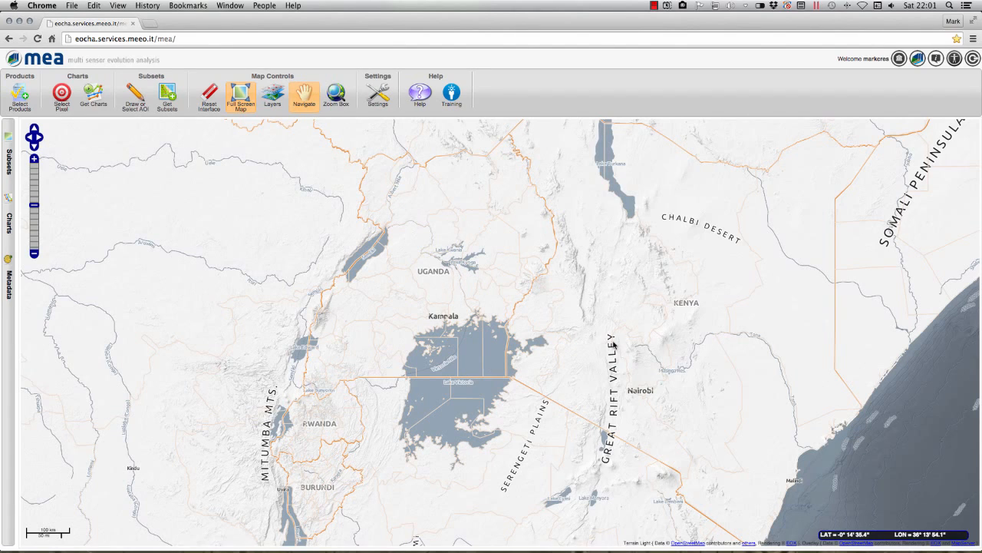
Draw a rectangular area of interest around Kenya, from the eastern part of Lake Victoria to the Somali border.
left_click(135, 112)
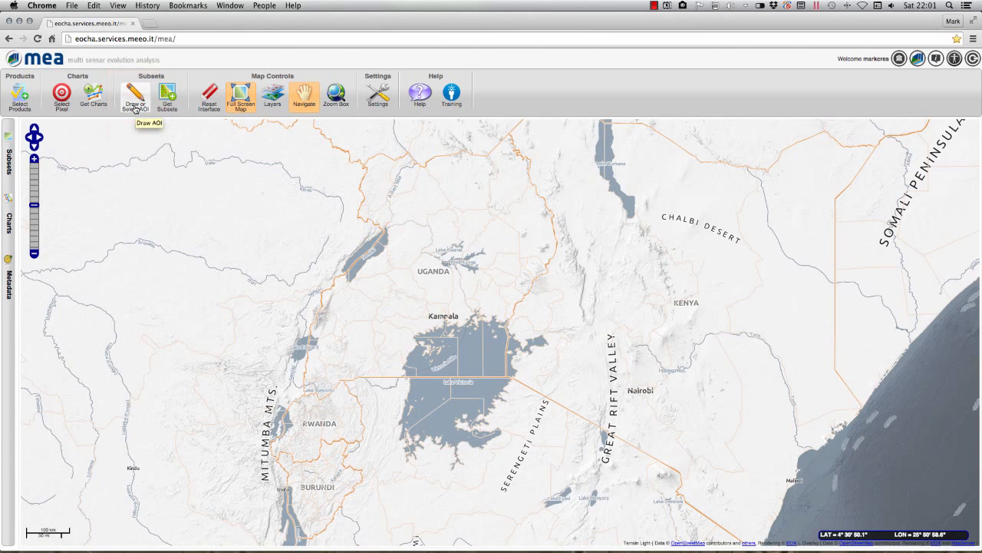
left_click(135, 102)
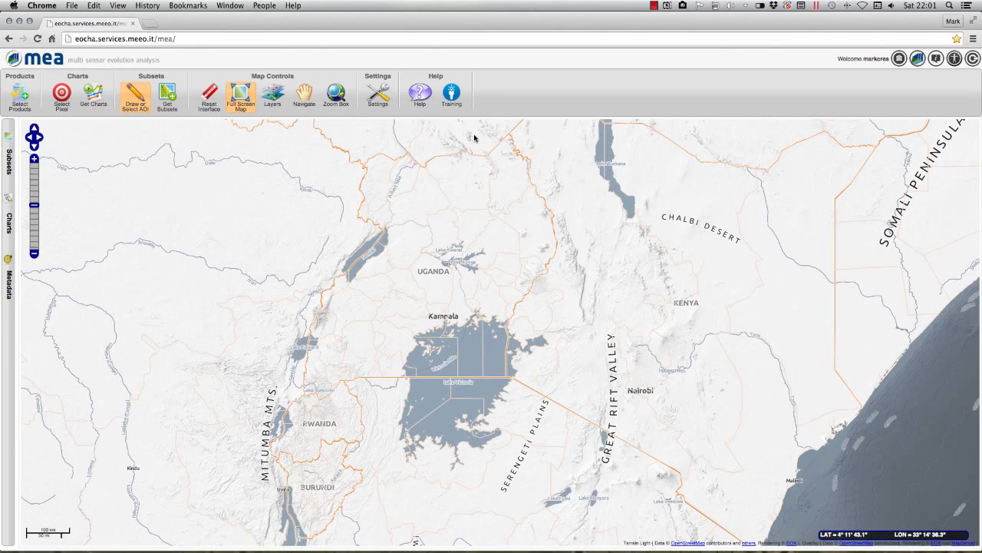
left_click_drag(474, 135, 572, 259)
mouse_move(698, 366)
left_mouse_down()
mouse_move(865, 508)
mouse_move(856, 516)
left_mouse_up()
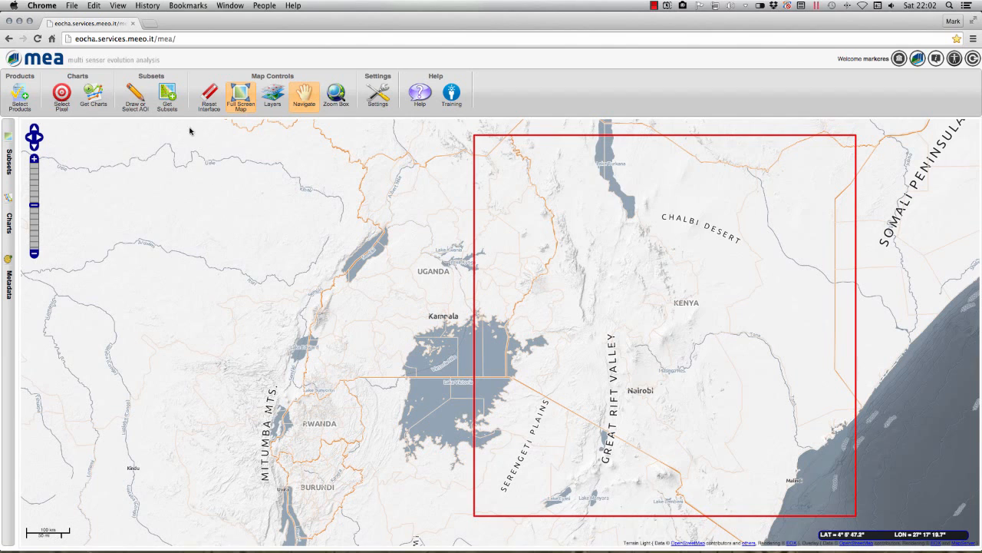
Retrieve the product subsets for the drawn area and overlay the IRI Inferred Maximum Air Temperature subset on the map.
left_click(168, 100)
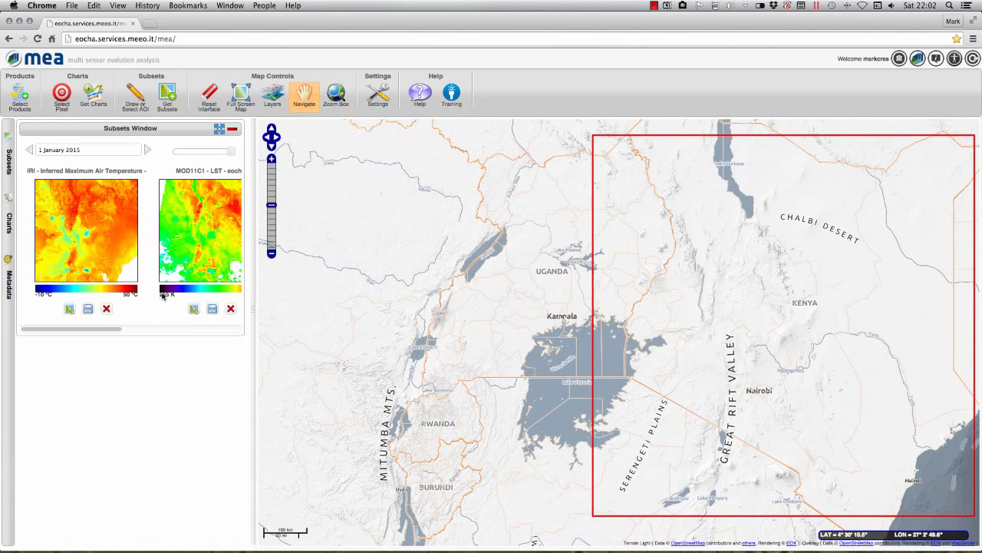
mouse_move(110, 331)
left_mouse_down()
mouse_move(176, 331)
mouse_move(97, 334)
left_mouse_up()
left_click(69, 309)
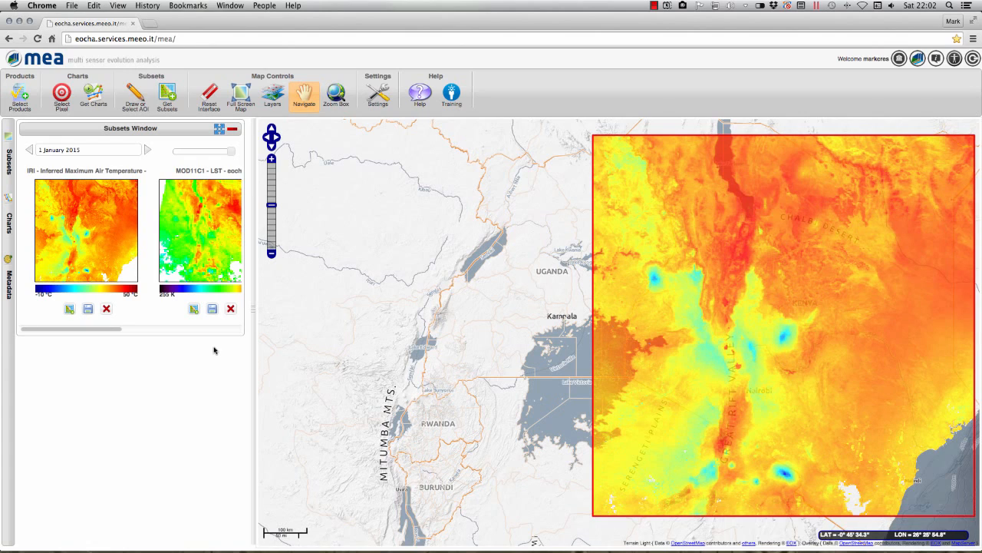
Download the IRI Inferred Maximum Air Temperature subset for 1 January 2015 and open its extracted folder in Finder.
left_click(88, 310)
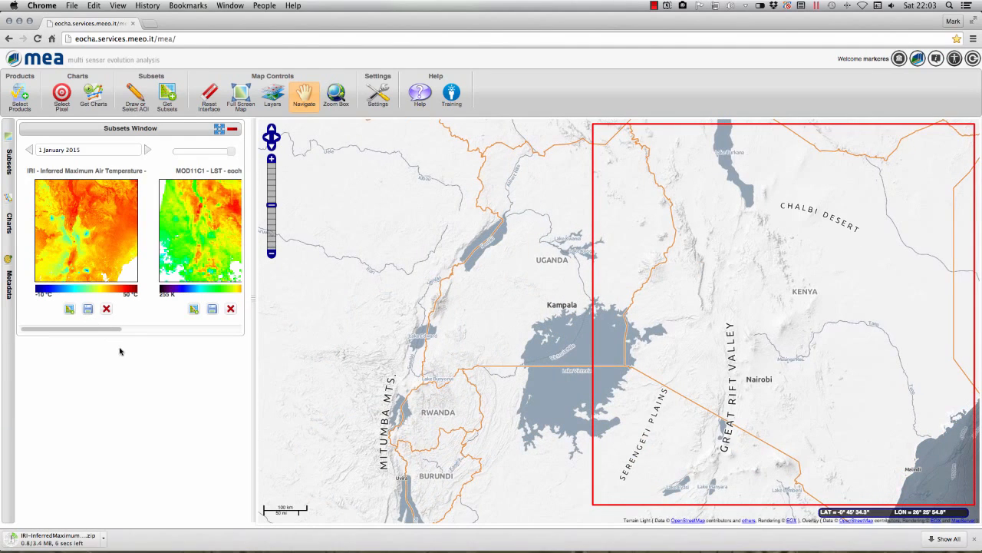
left_click(102, 541)
left_click(142, 491)
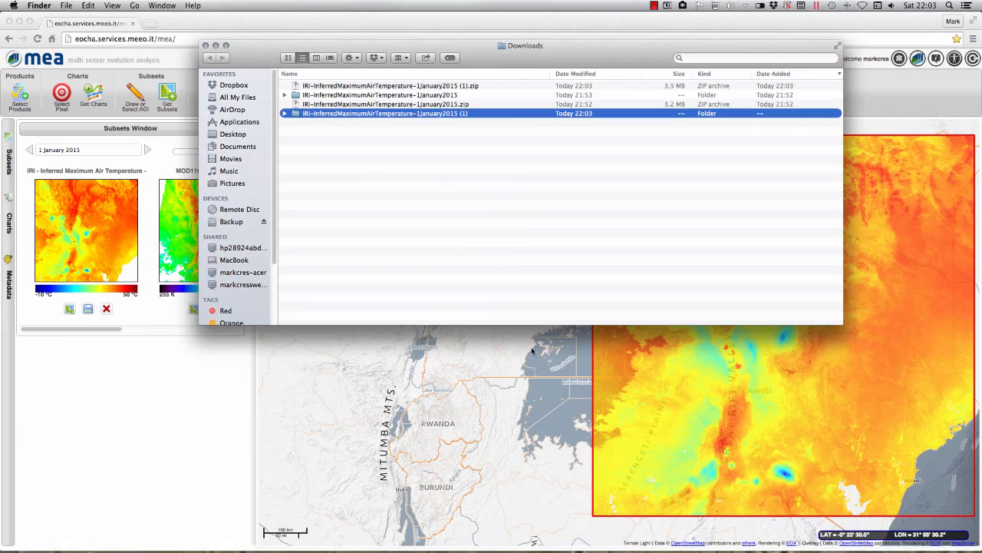
double_click(436, 116)
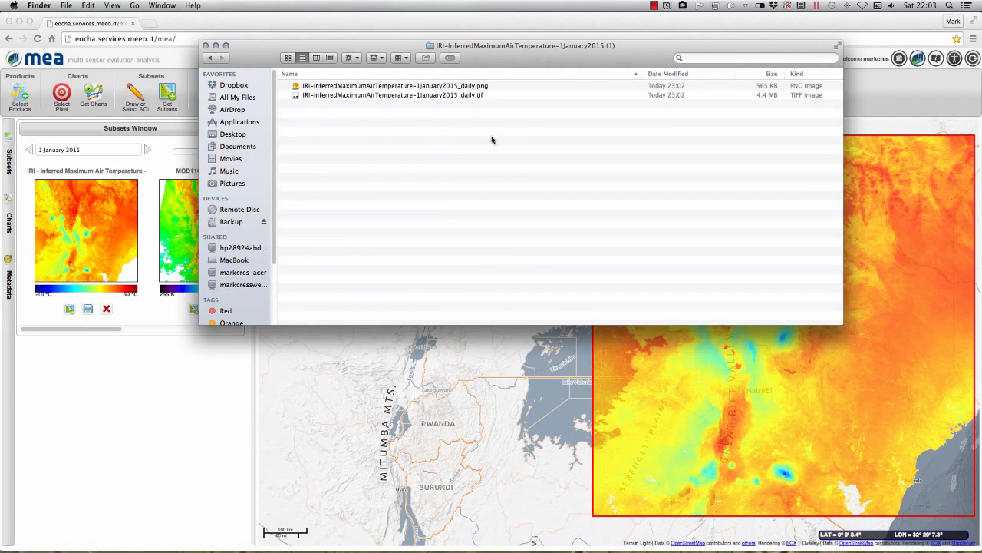
Minimise the browser, move IRI-InferredMaximumAirTemperature-1January2015_daily.tif into the desktop's EOCHA folder, and close the Finder window.
left_click(22, 22)
left_click_drag(567, 58, 454, 61)
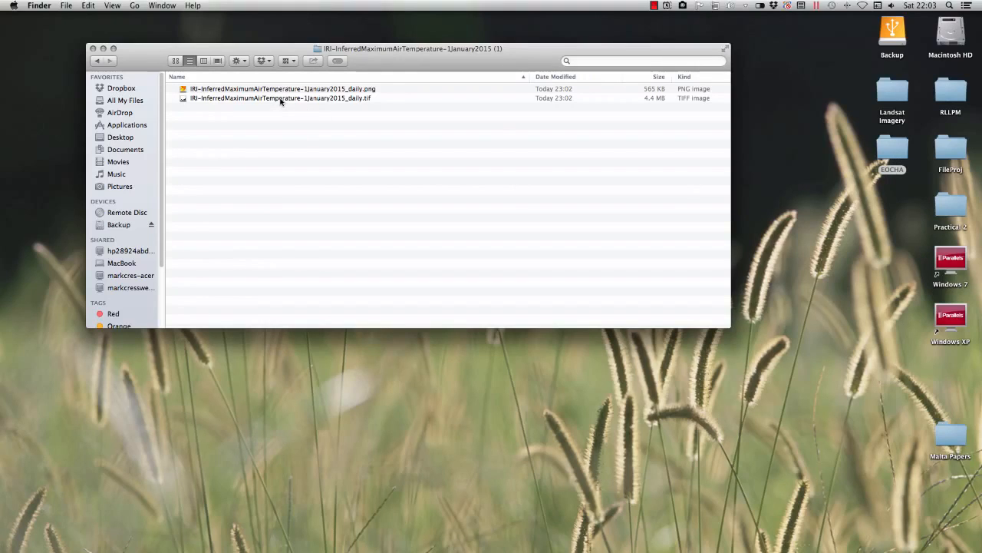
left_click_drag(281, 101, 906, 157)
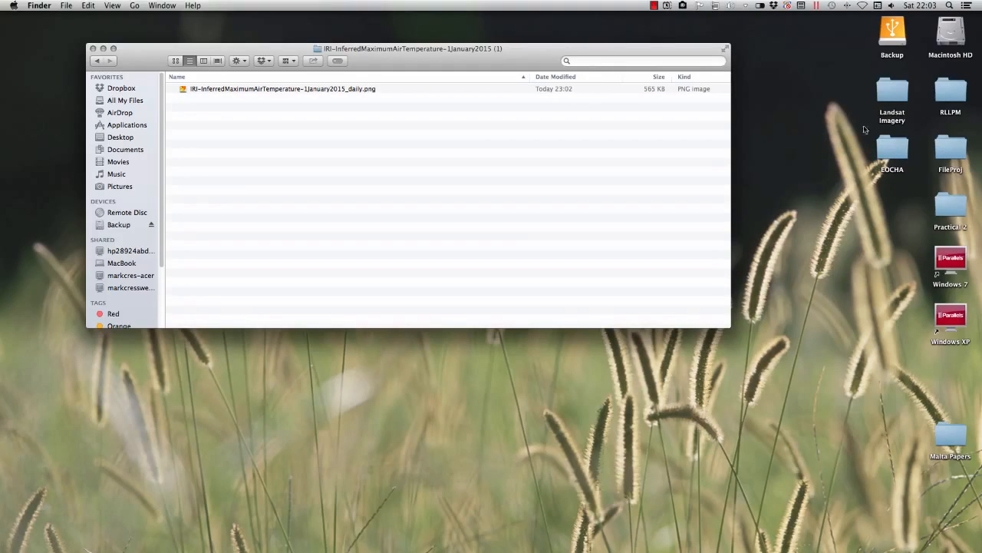
left_click(92, 48)
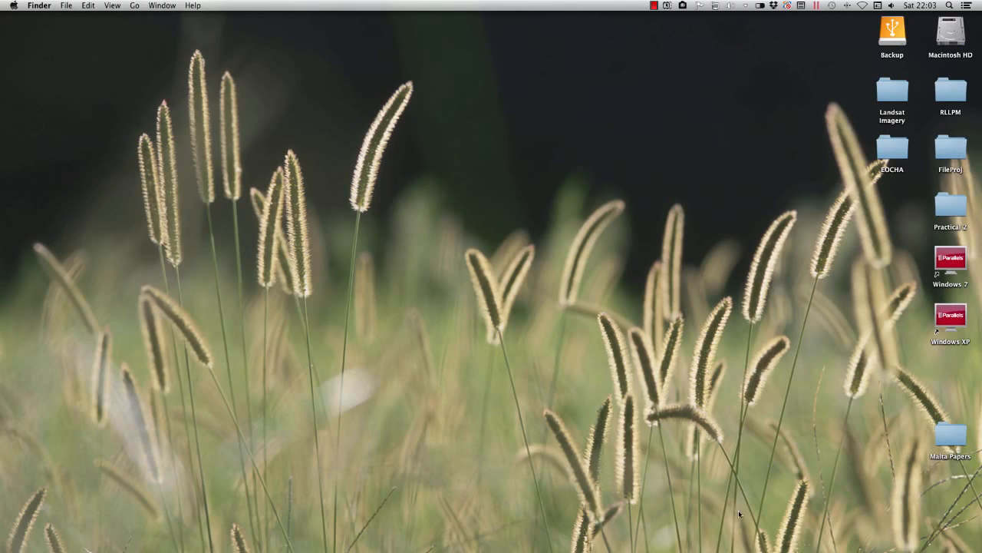
Switch to the EOCHA project in ArcMap and add IRI-InferredMaximumAirTemperature-1January2015_daily.tif, building pyramids with Nearest Neighbor resampling.
mouse_move(749, 548)
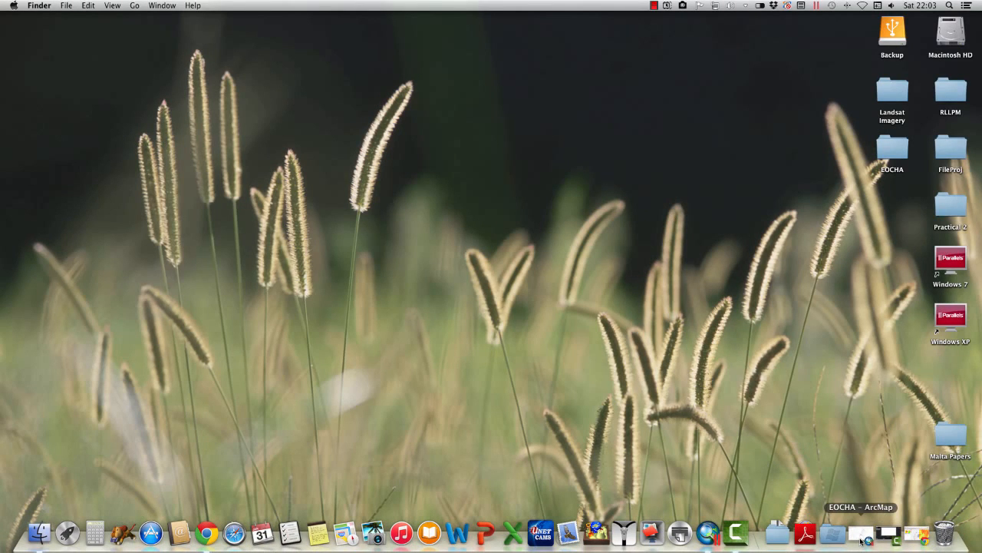
left_click(862, 536)
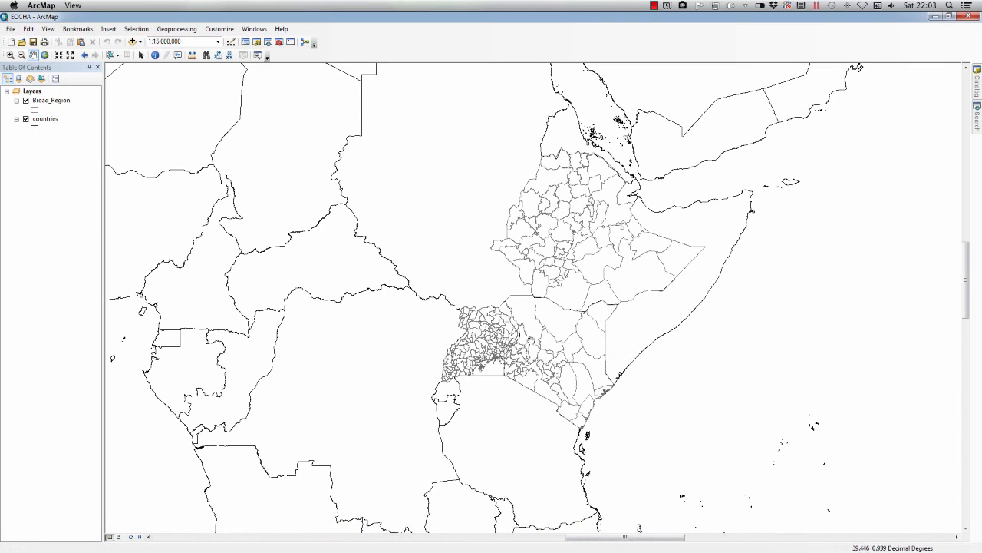
left_click_drag(526, 339, 484, 354)
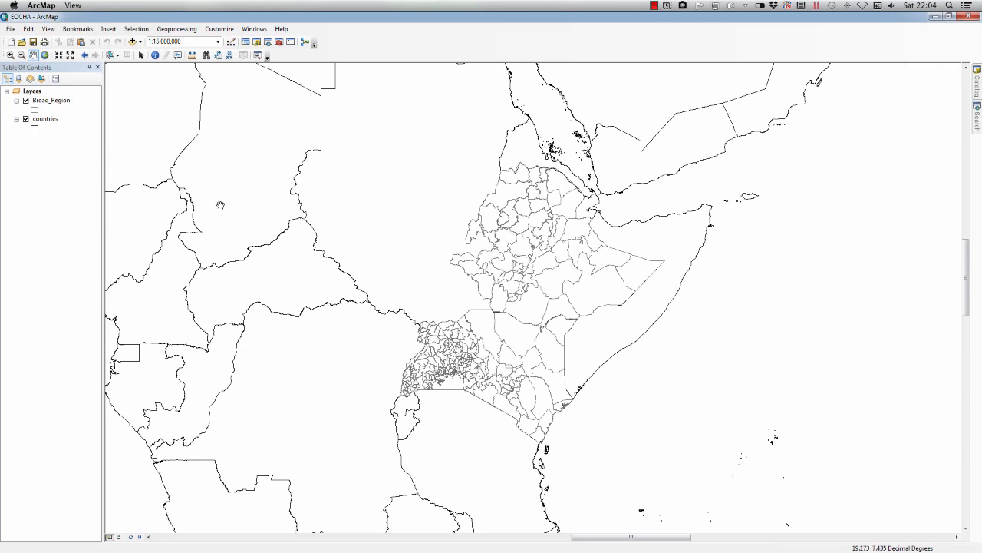
left_click(140, 43)
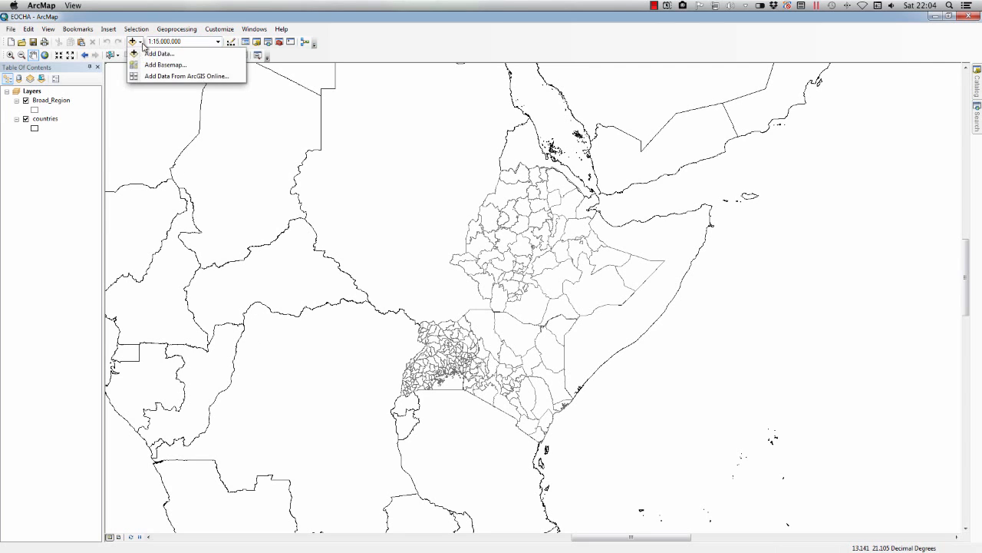
left_click(157, 55)
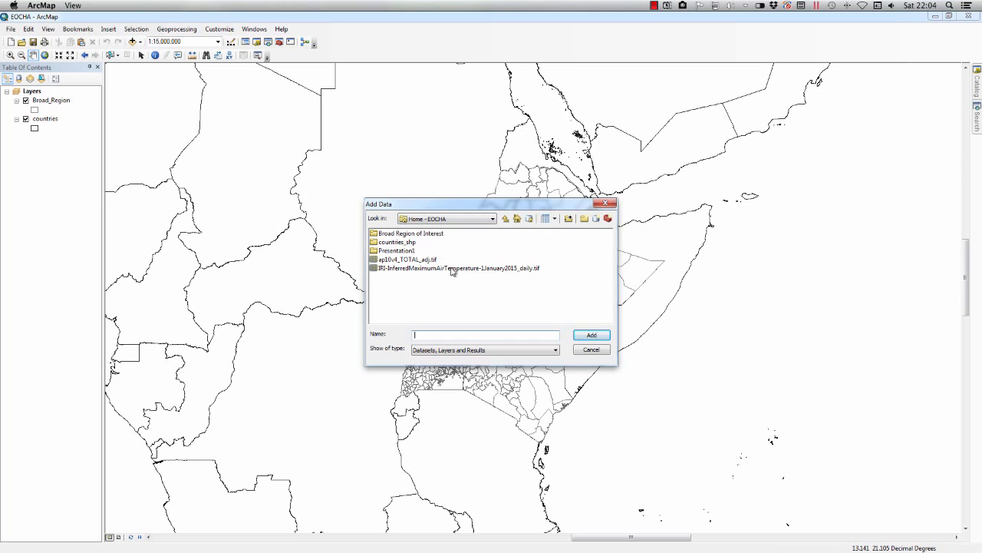
left_click(459, 269)
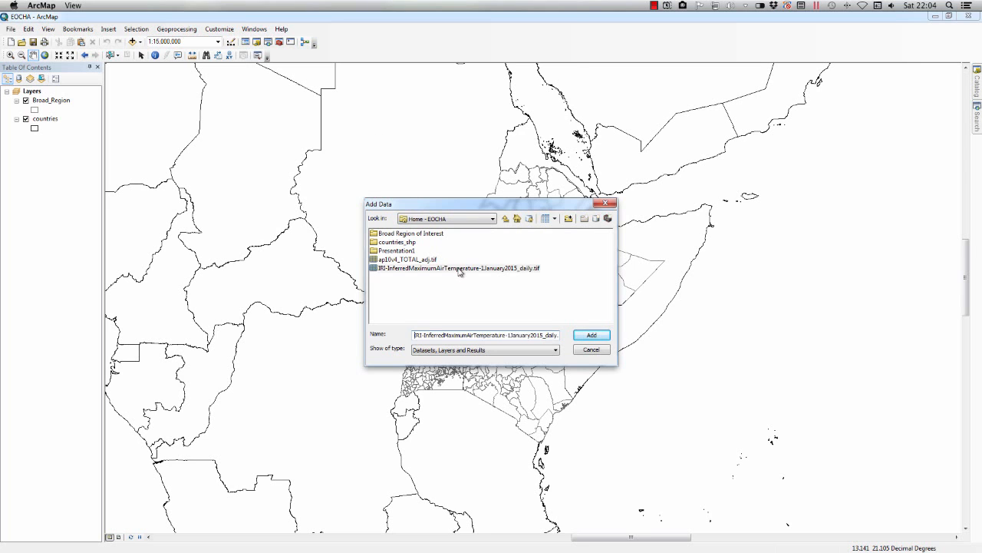
left_click(603, 338)
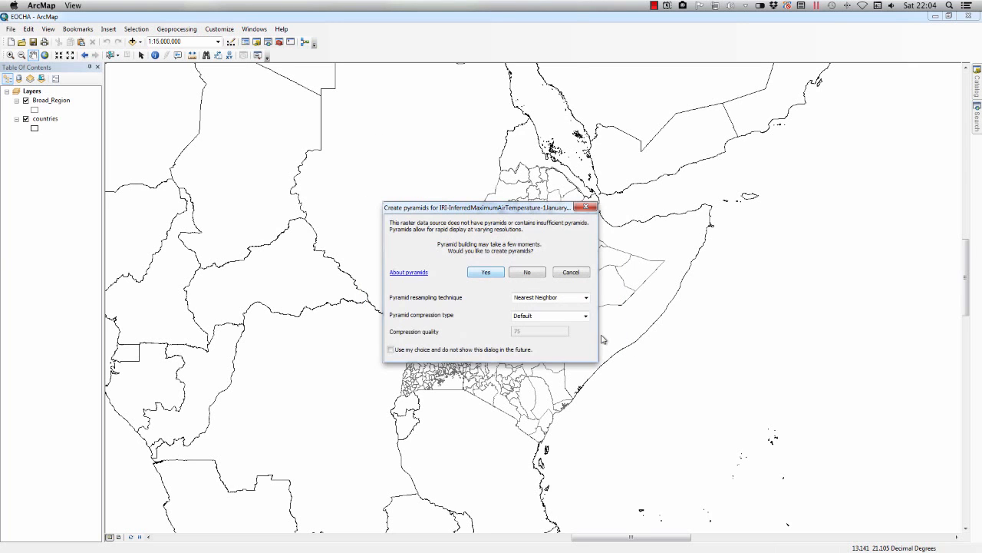
left_click(489, 273)
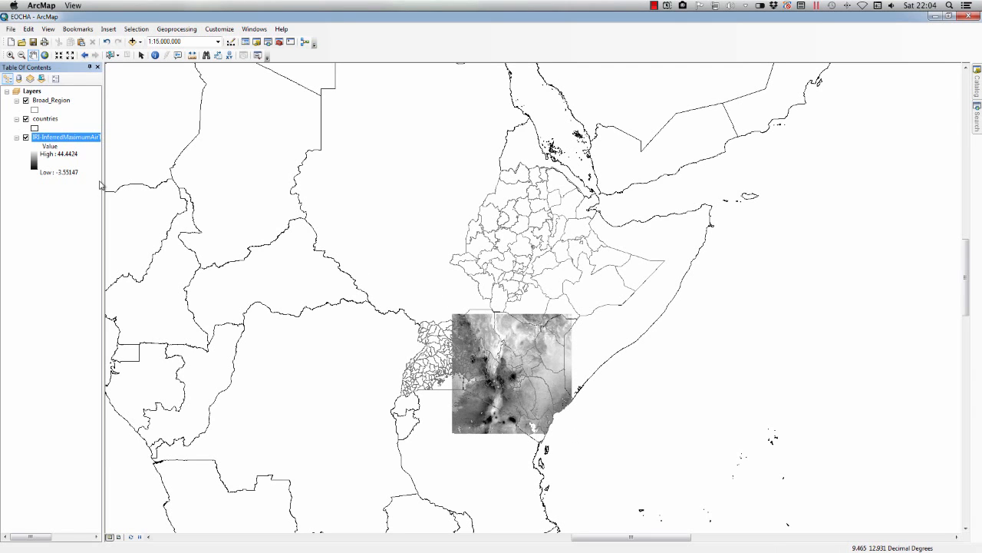
Symbolise the temperature raster with the stretched blue-yellow-red color ramp and zoom in on the raster over Kenya.
double_click(76, 141)
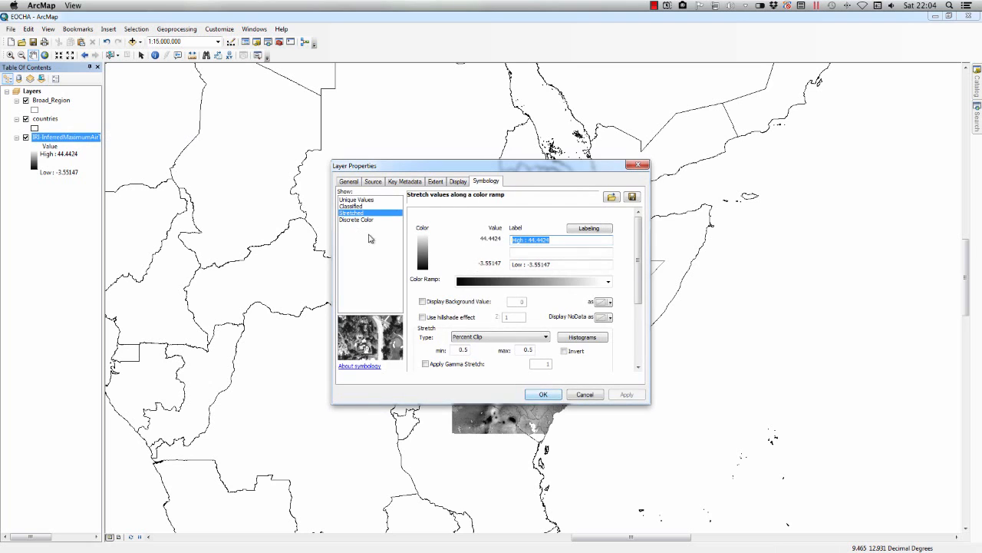
left_click(608, 281)
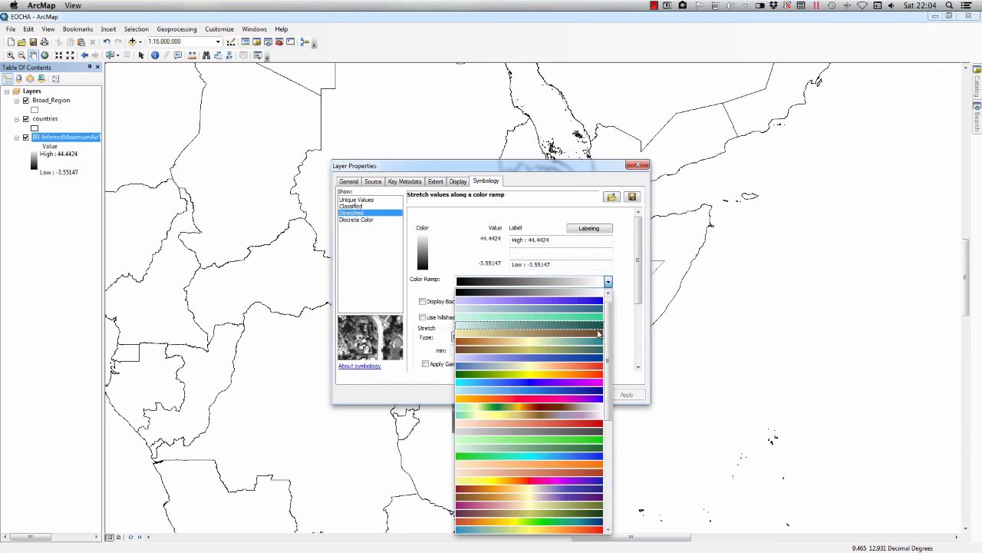
left_click(588, 366)
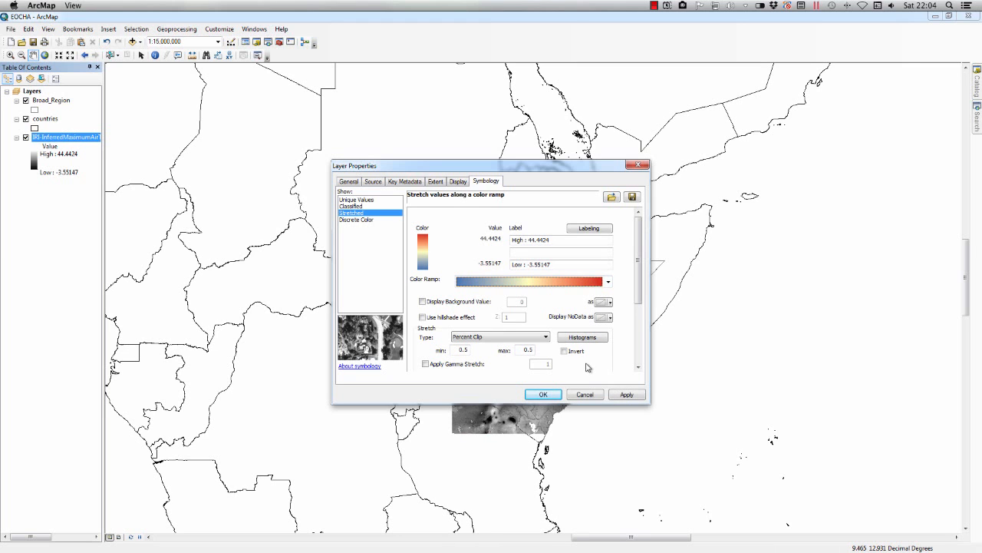
left_click(545, 394)
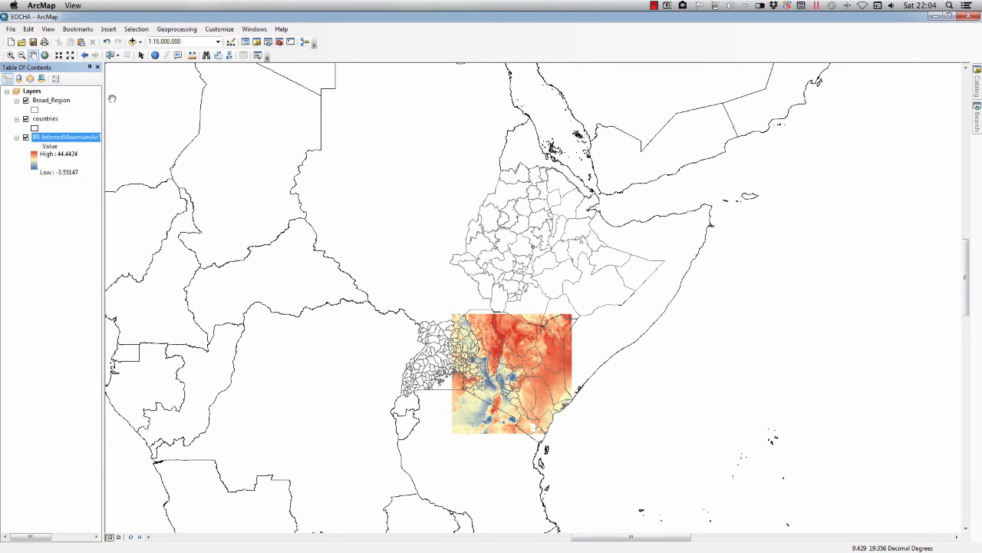
left_click(11, 55)
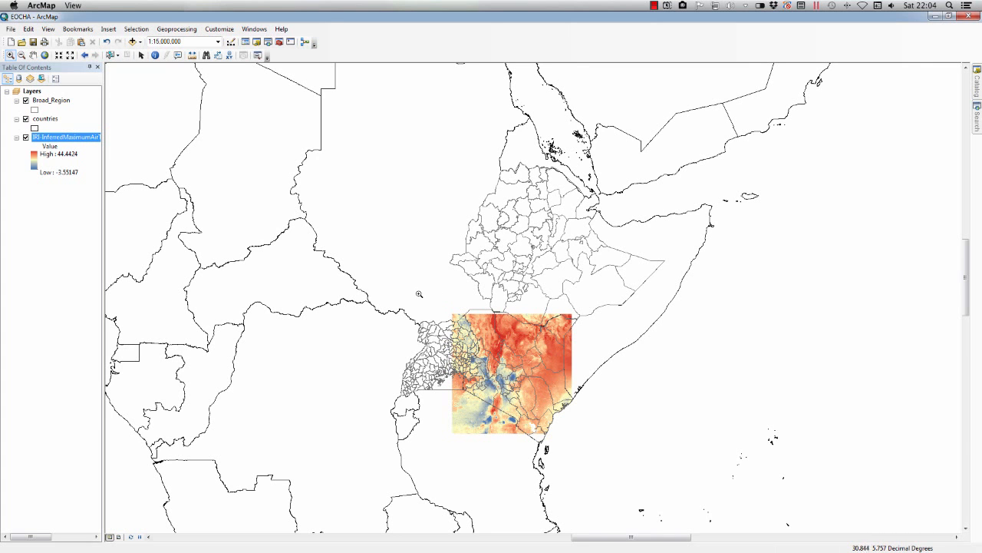
left_click_drag(419, 293, 603, 467)
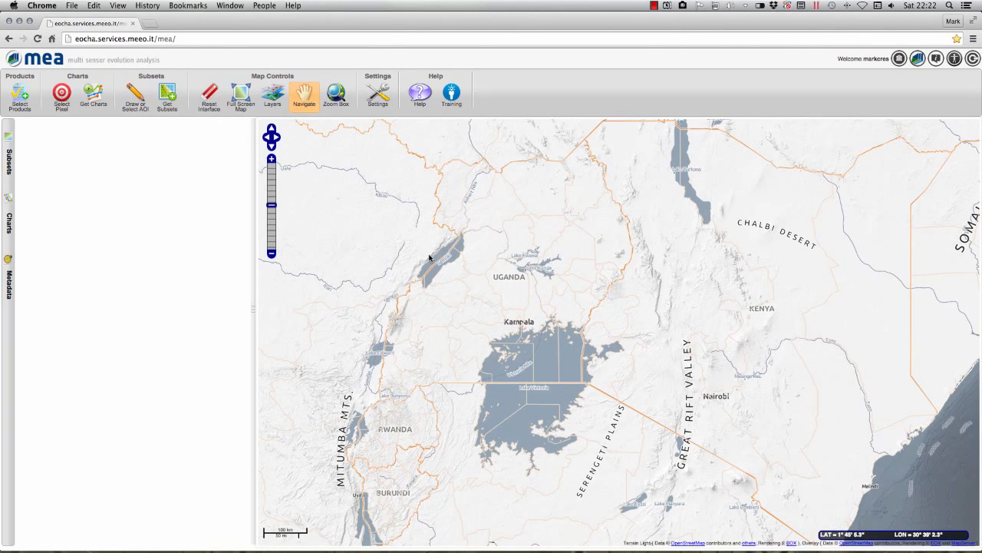
Review the MEA product list and its start-date filter calendar, and save the current product selection.
left_click(33, 110)
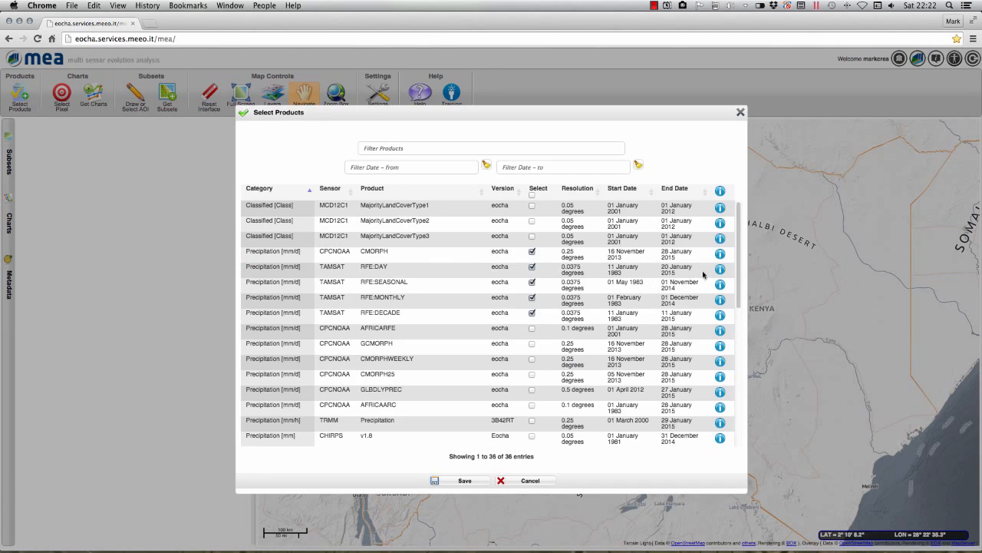
left_click_drag(742, 273, 783, 265)
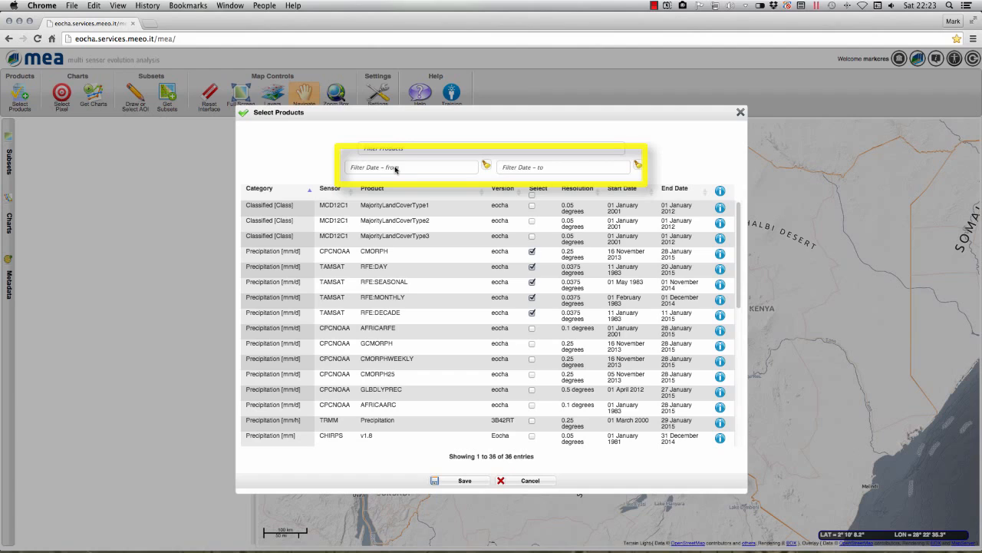
left_click(464, 169)
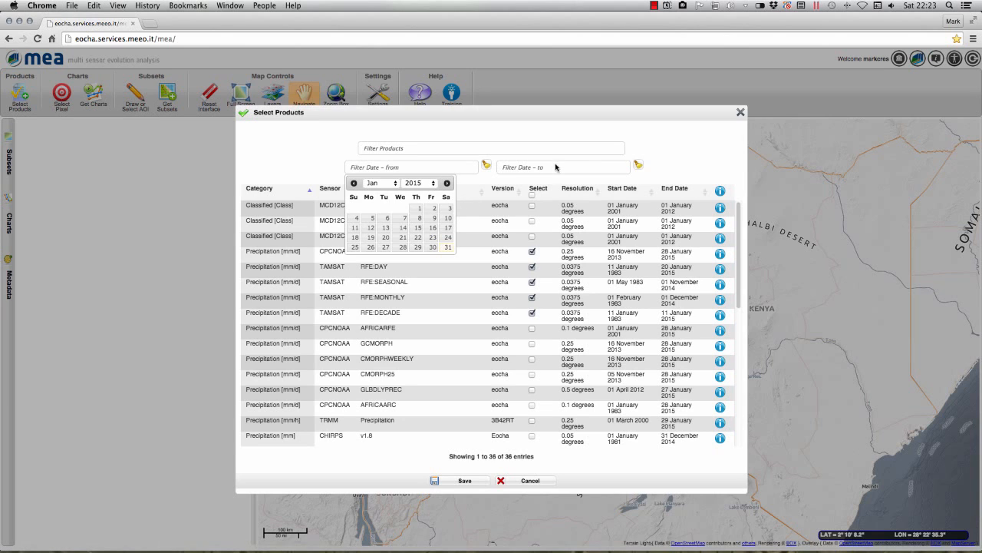
left_click(656, 149)
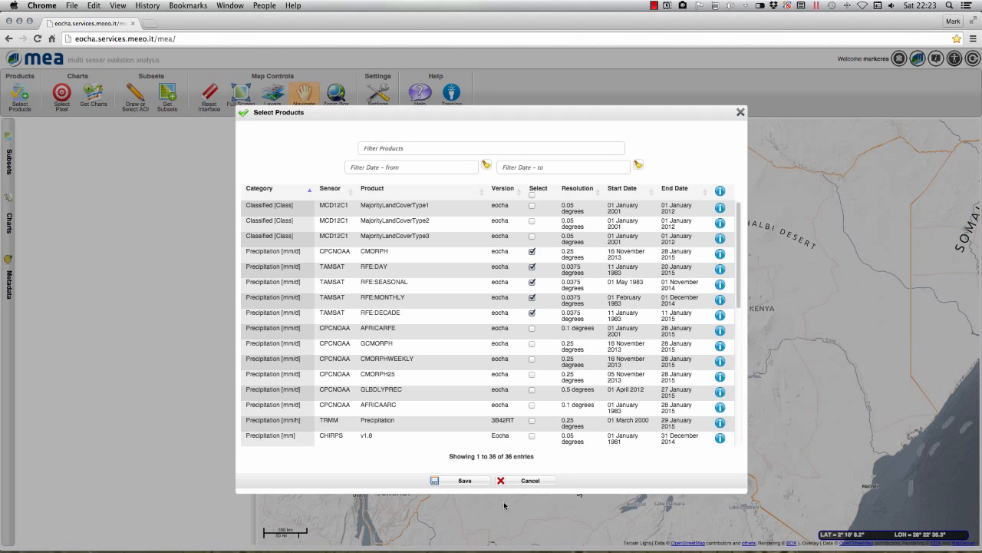
left_click(465, 481)
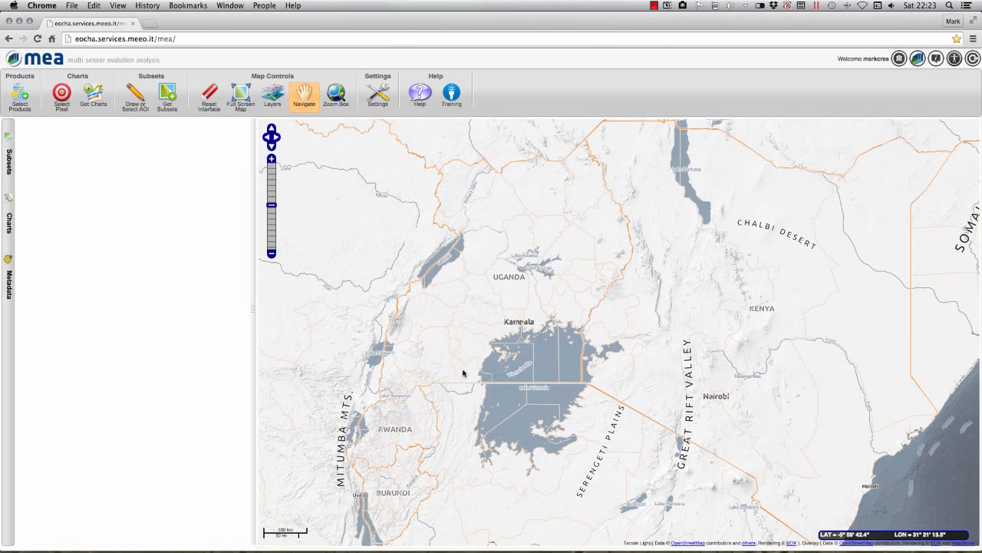
Place the chart pixel in Kenya's Rift Valley, between Lake Victoria and Nairobi.
left_click(655, 387)
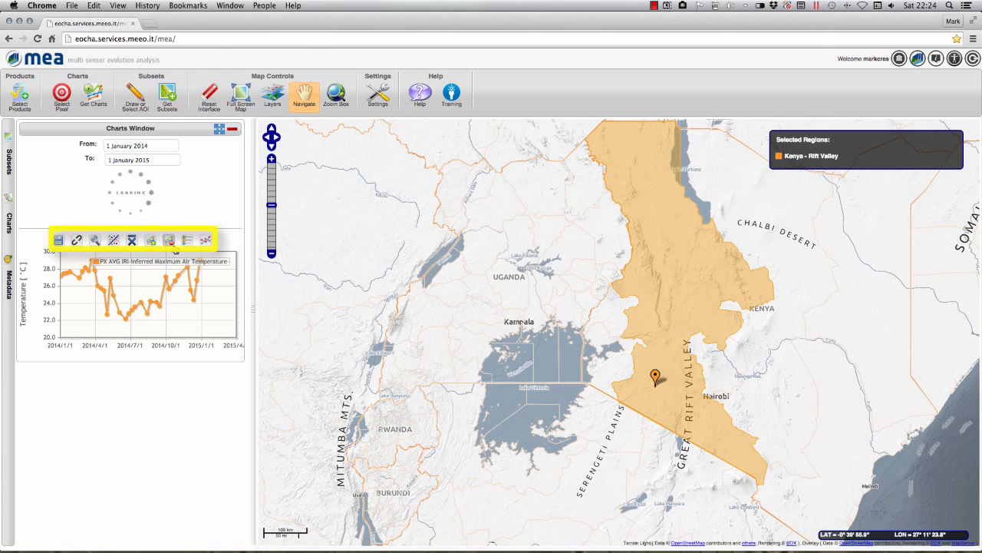
Toggle the connecting lines and the legend of the temperature chart off and back on.
left_click(204, 243)
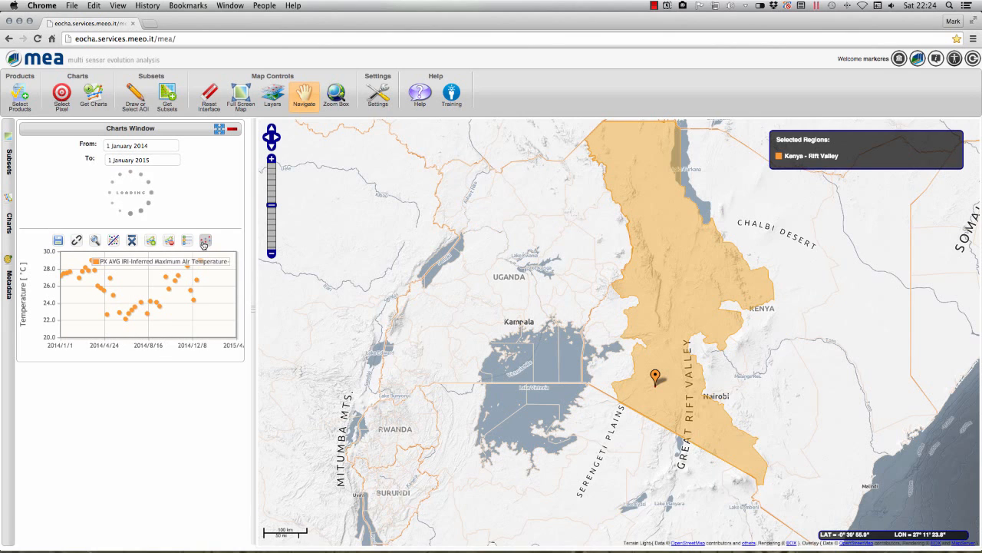
left_click(203, 244)
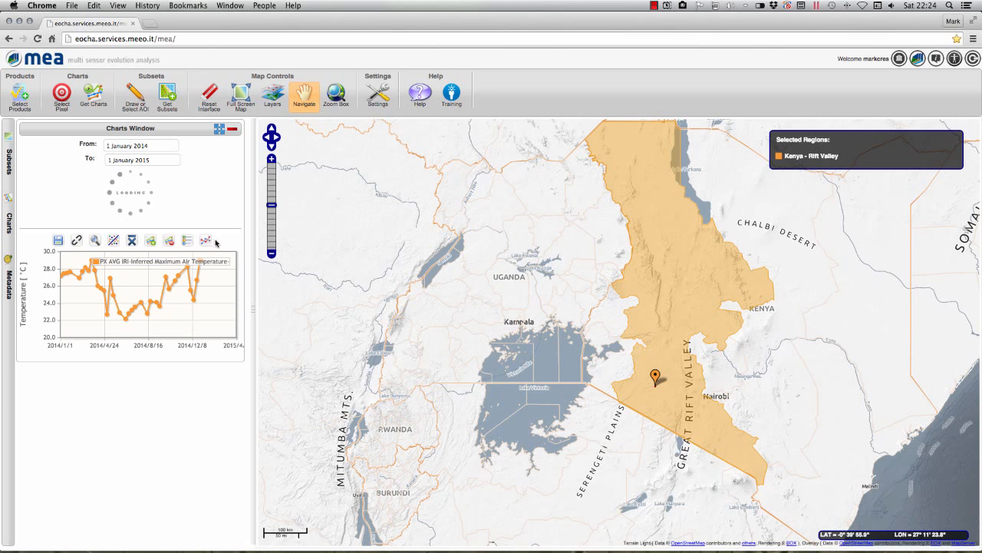
left_click(186, 244)
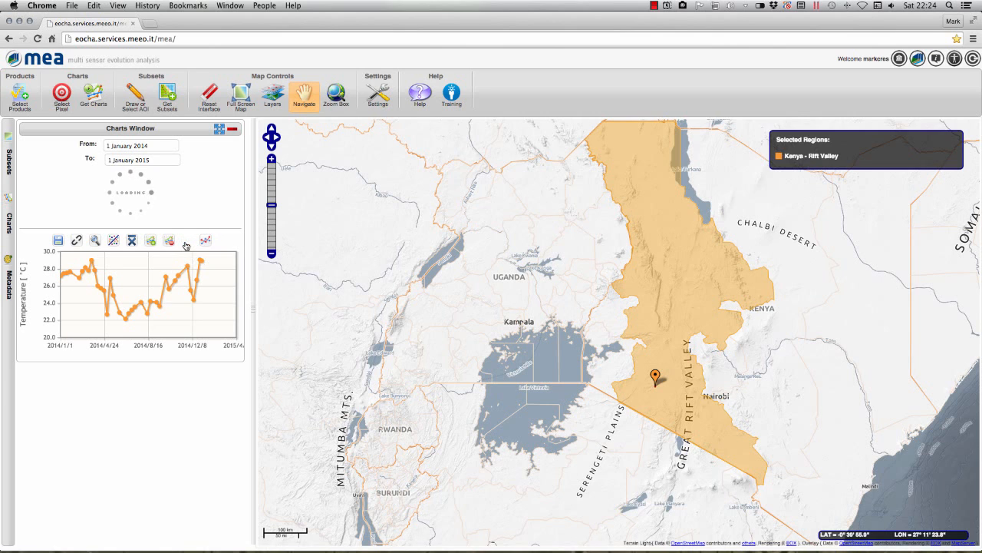
left_click(185, 244)
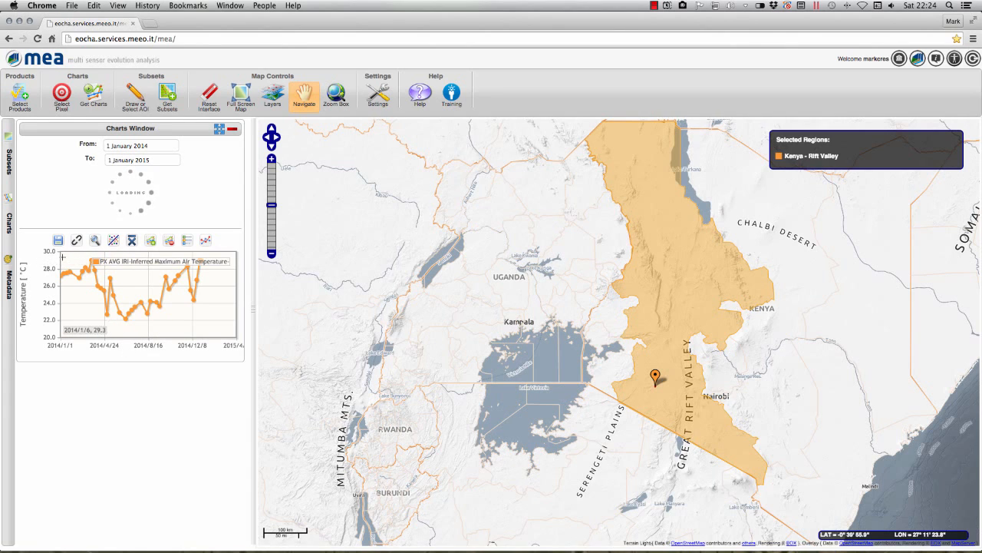
Export the temperature chart's data as XML, save it as 142274310089.xml in the EOCHA folder, and close the XML page.
left_click(58, 243)
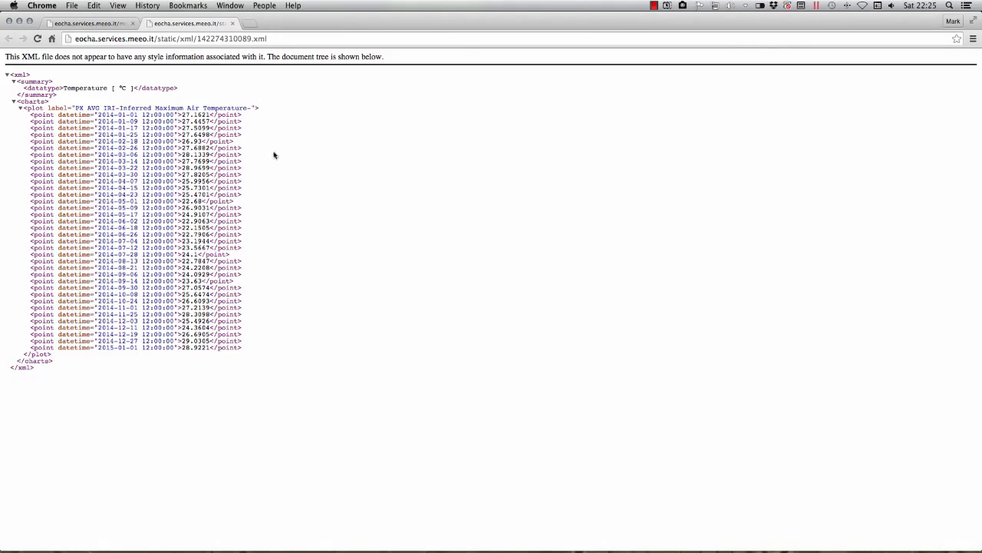
right_click(285, 180)
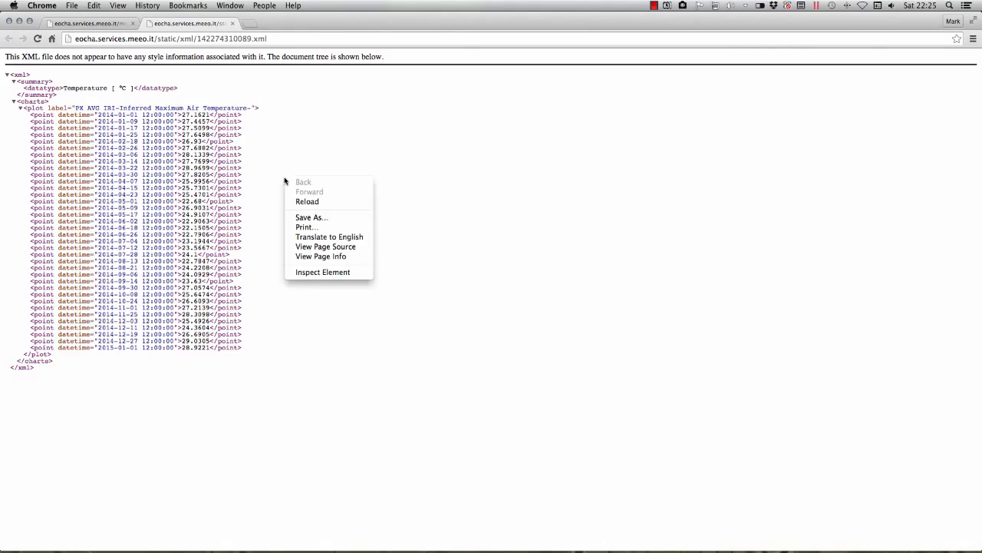
left_click(311, 217)
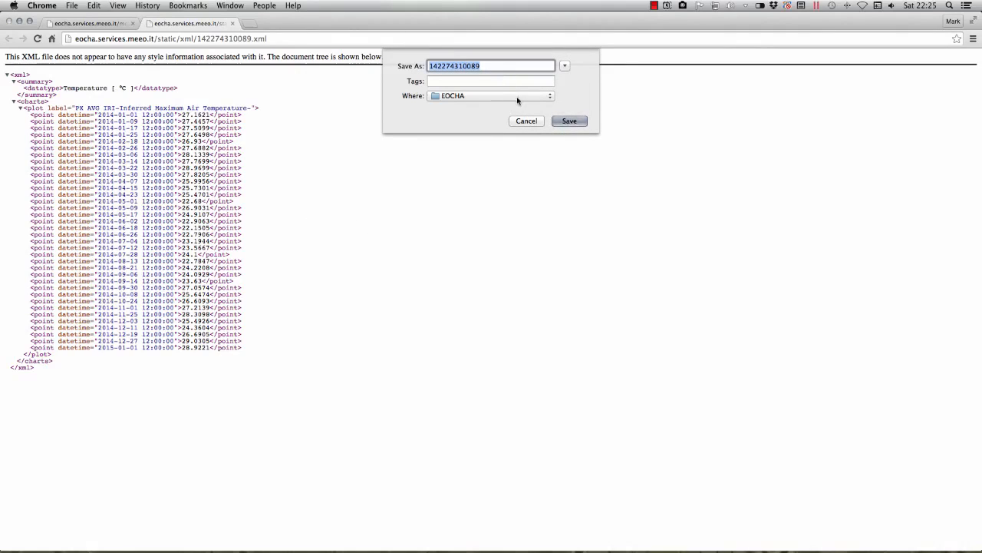
left_click(570, 121)
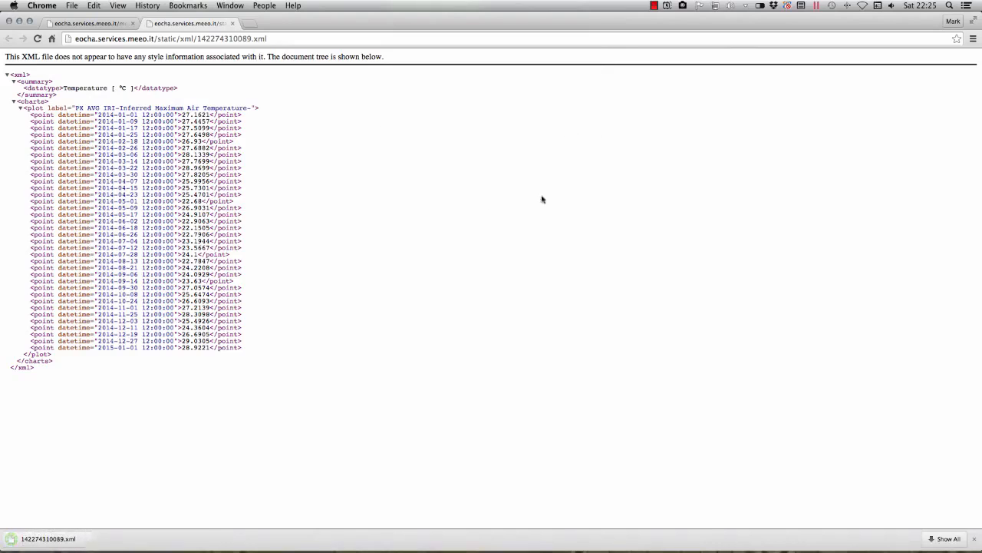
left_click(232, 23)
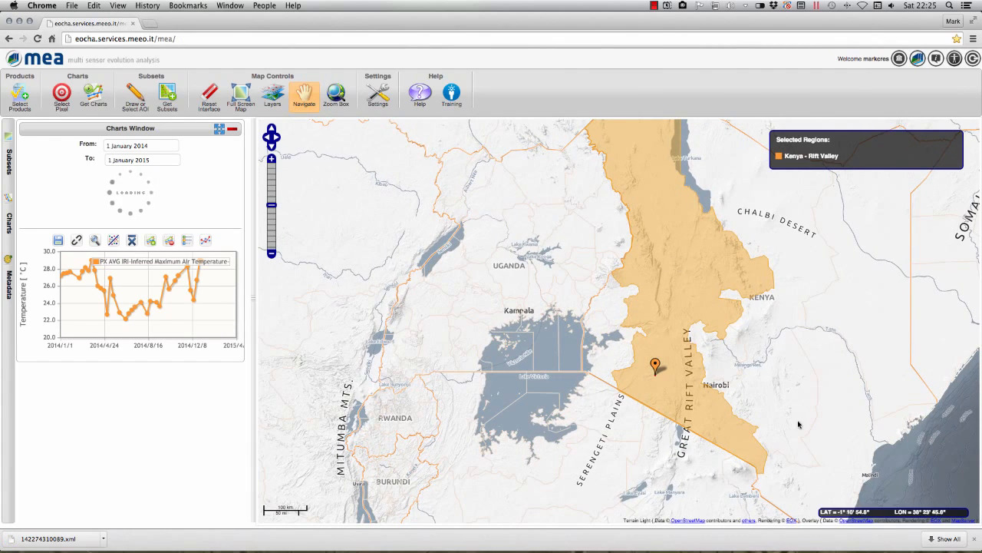
Switch to Excel and import 142274310089.xml from the EOCHA folder as an XML table at cell A1.
mouse_move(798, 550)
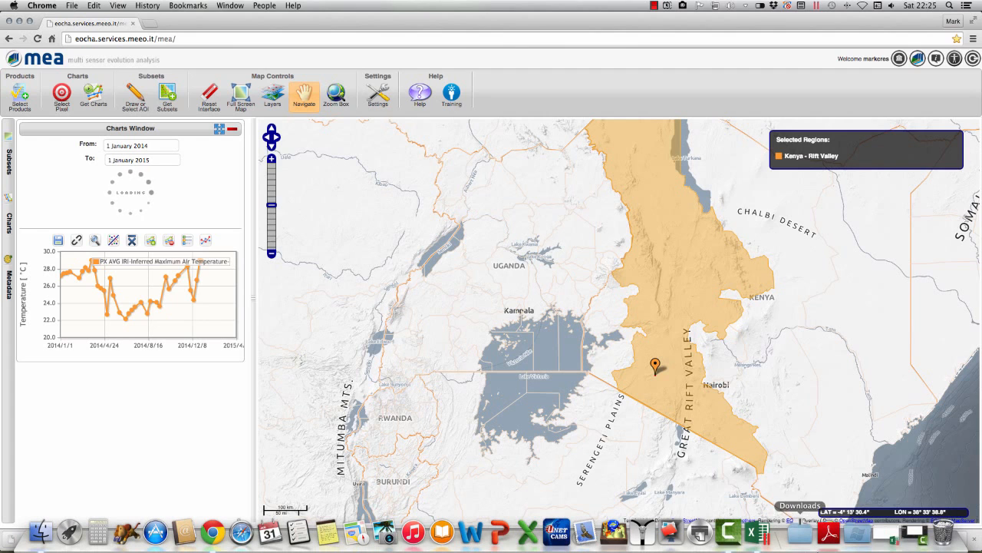
left_click(889, 537)
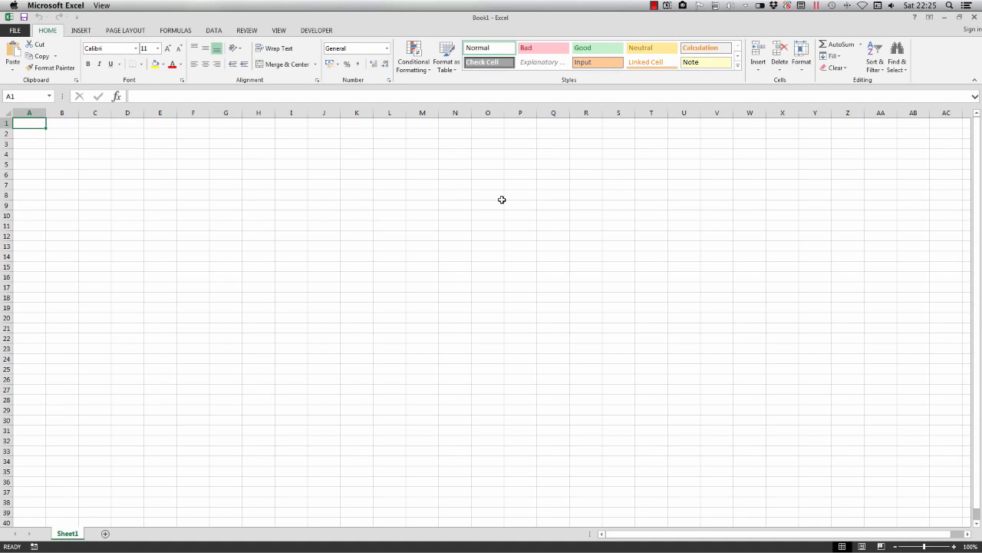
left_click(326, 32)
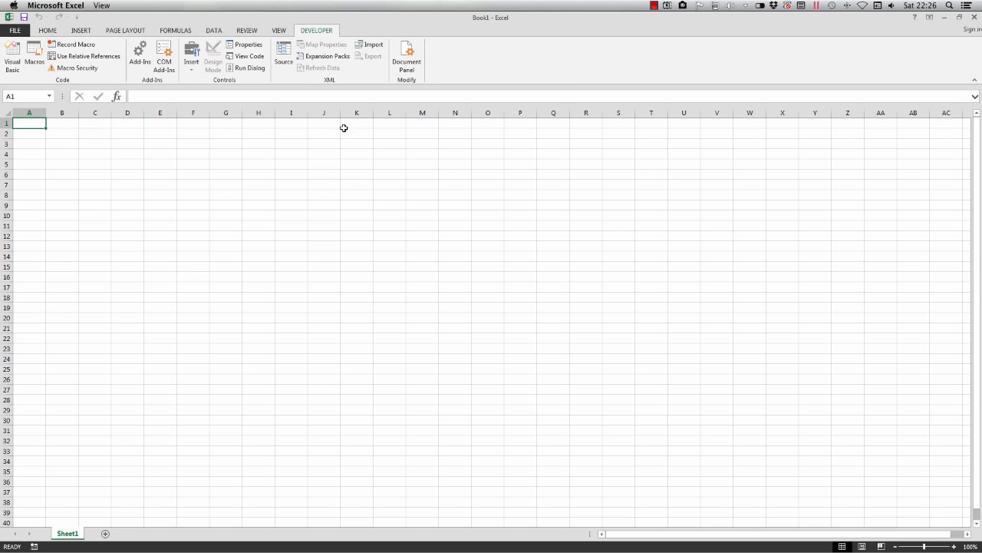
left_click(373, 46)
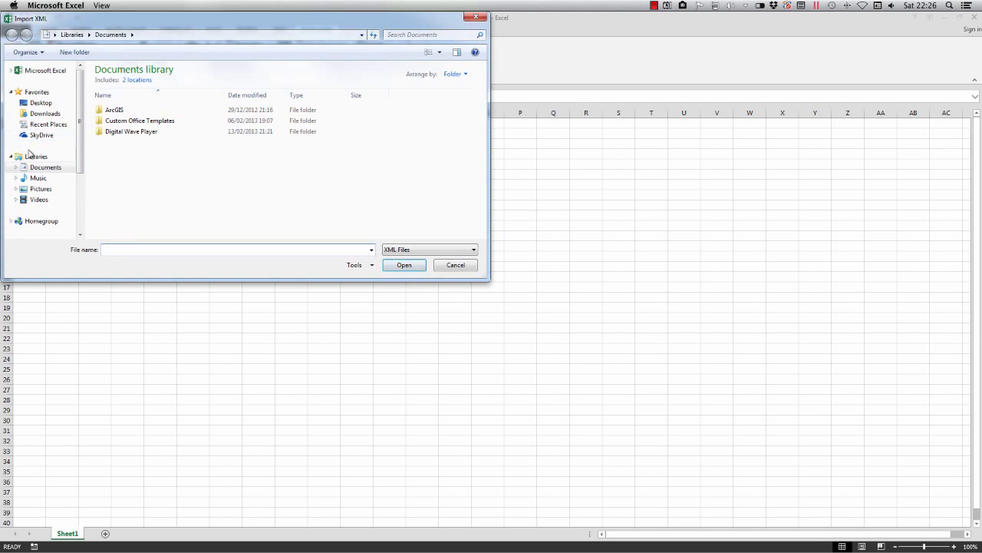
scroll(79, 173, "down", 1)
scroll(85, 200, "down", 2)
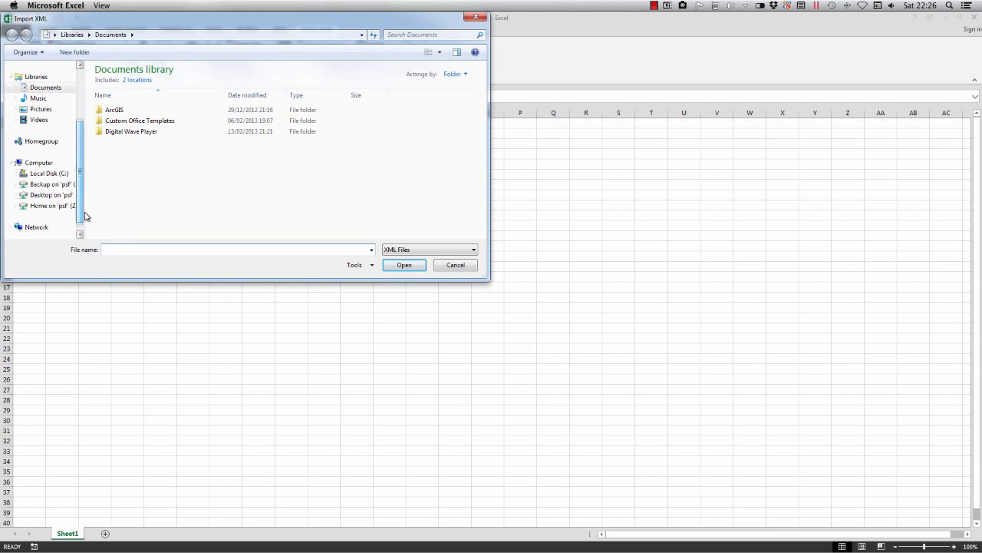
left_click(51, 197)
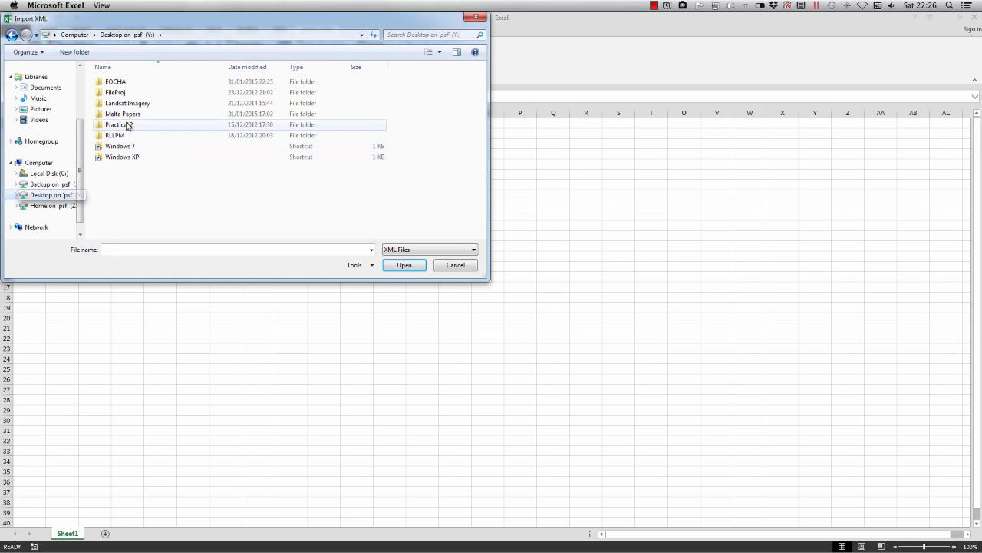
double_click(115, 81)
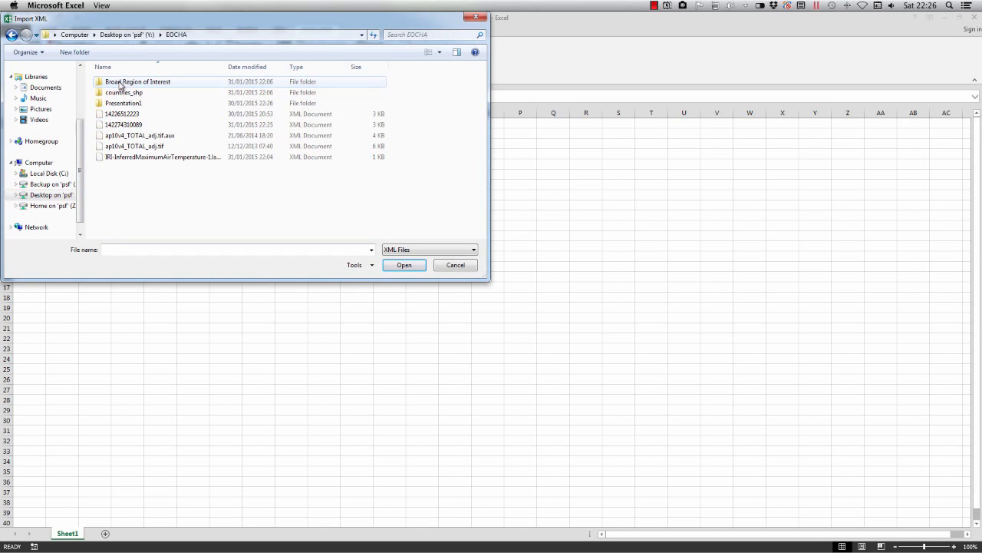
left_click(136, 125)
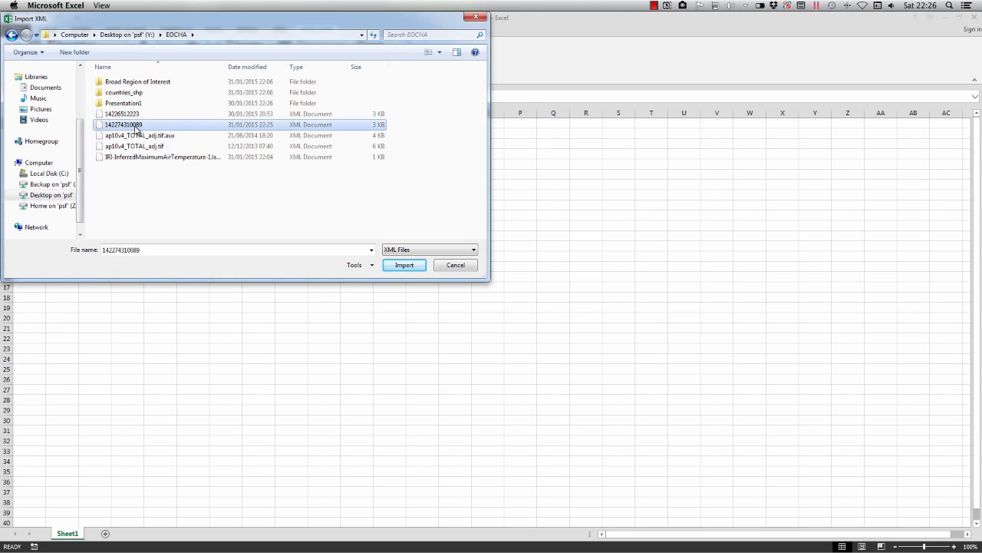
left_click(405, 265)
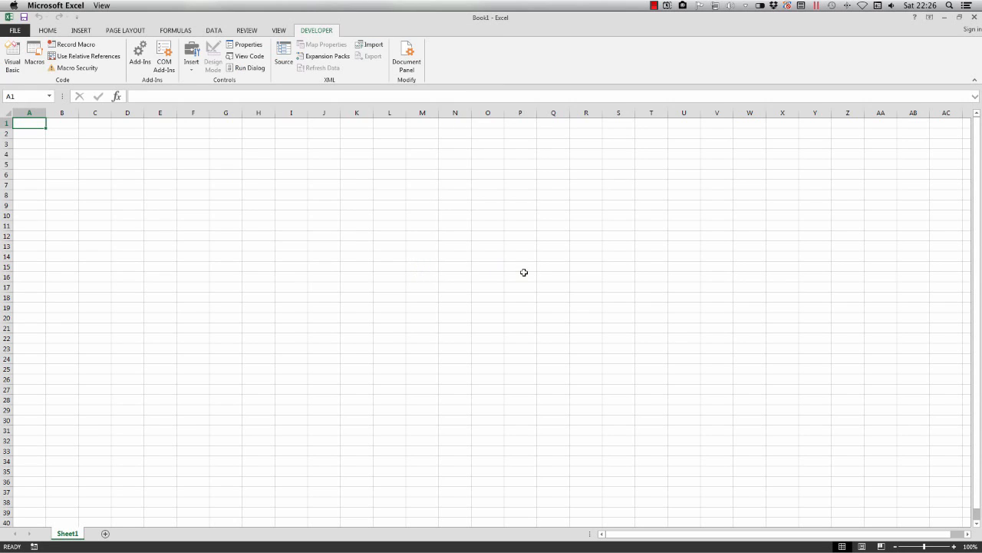
left_click(497, 297)
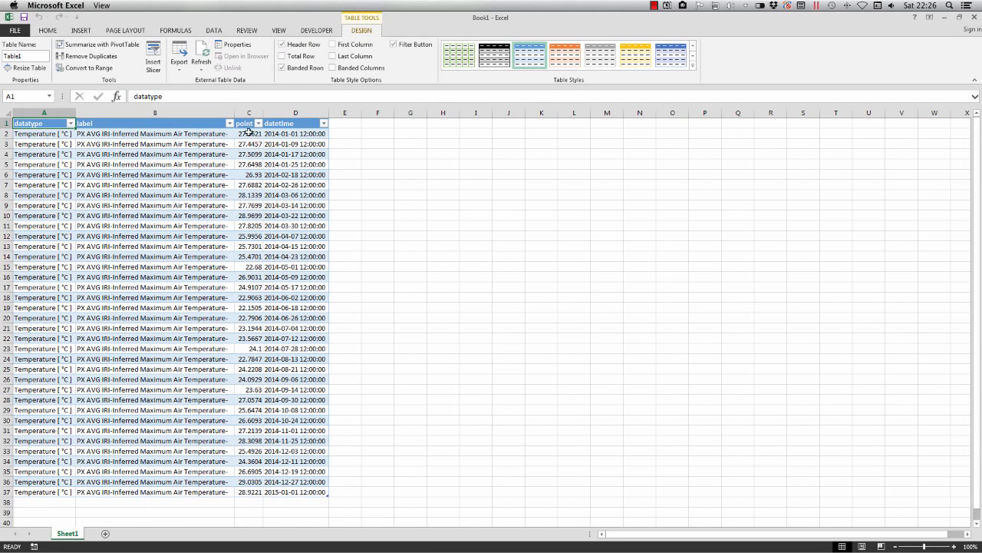
Plot the point values in C2:C37 as a 2-D line chart and move it to the new sheet Chart1.
left_click_drag(248, 134, 257, 492)
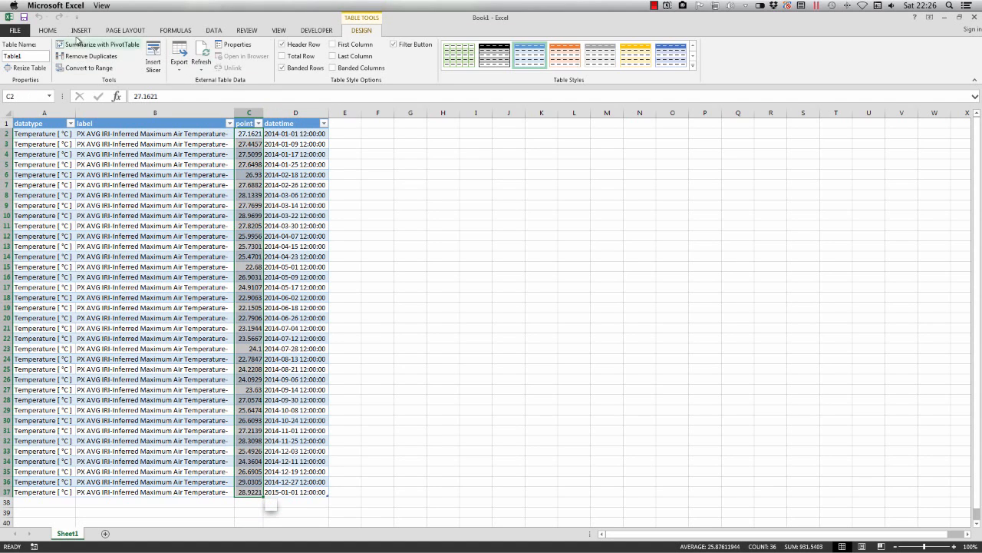
left_click(79, 32)
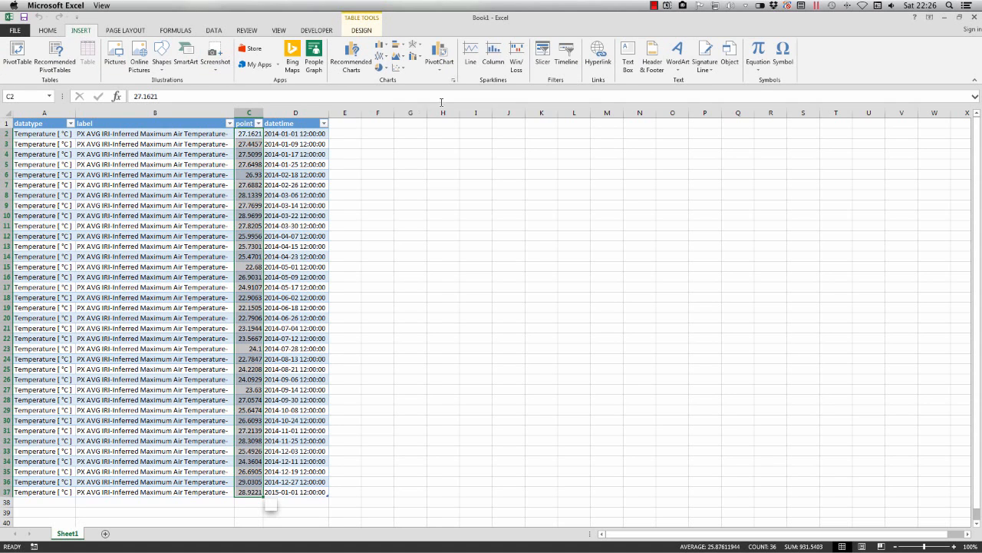
left_click(382, 56)
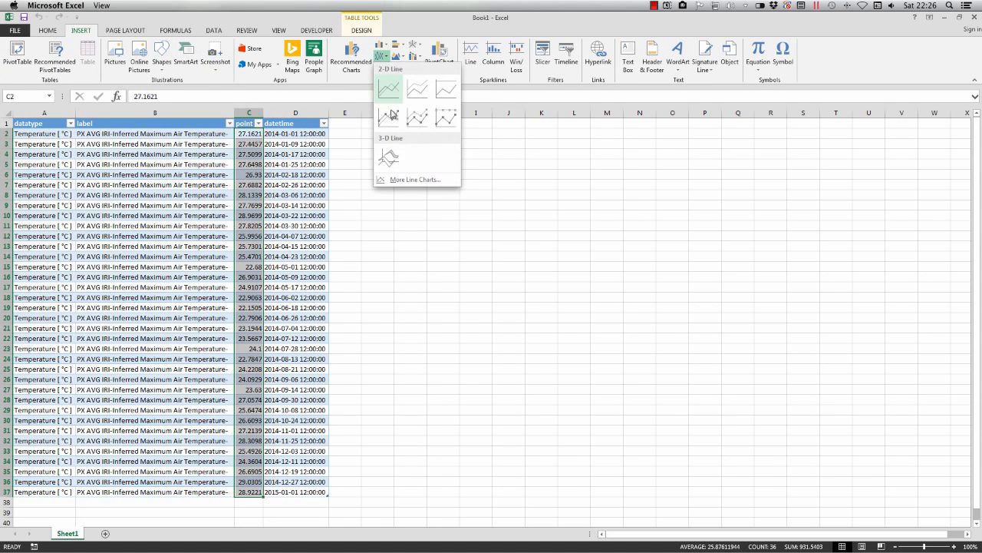
left_click(389, 90)
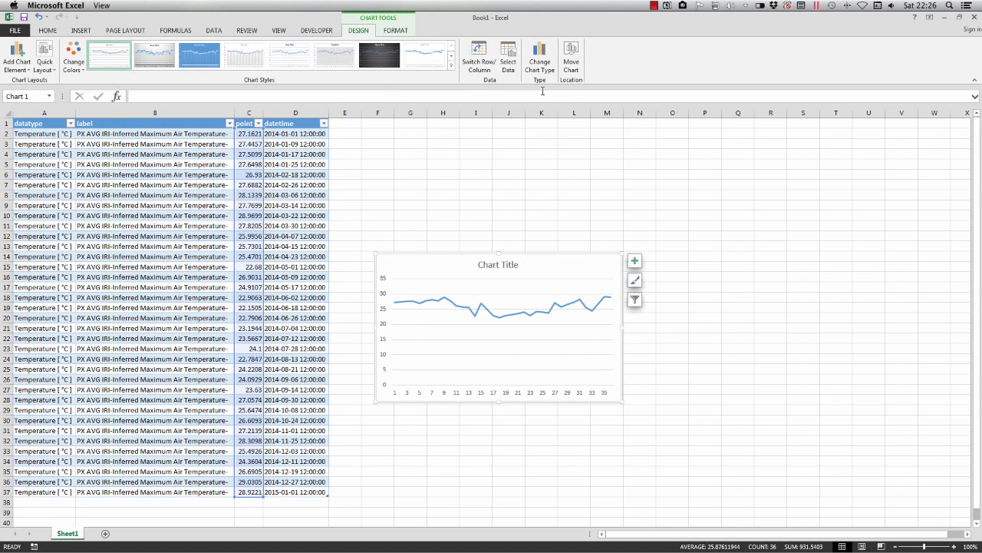
left_click(571, 66)
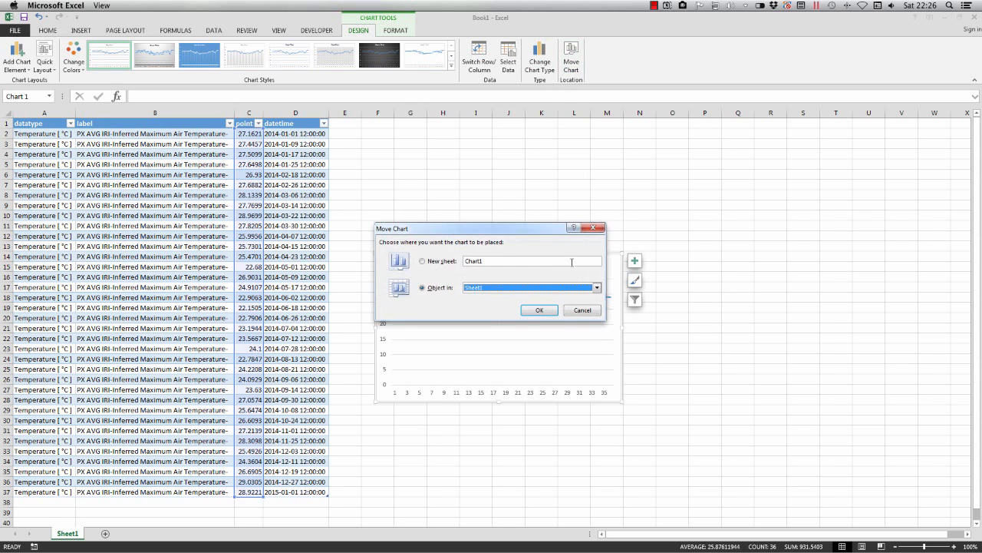
left_click(441, 262)
left_click(535, 311)
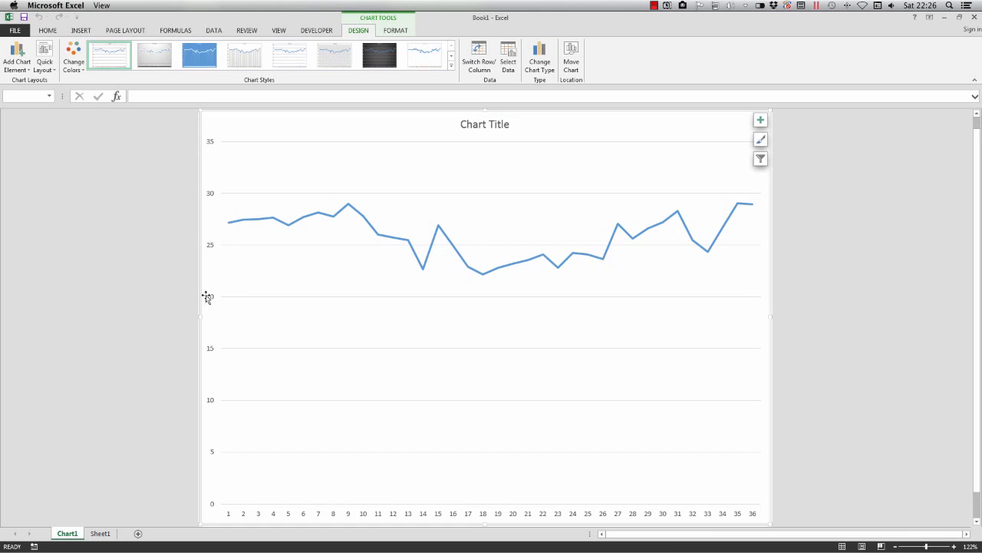
Set the chart's horizontal axis labels to the datetime values in Sheet1 cells D2:D37.
left_click(508, 65)
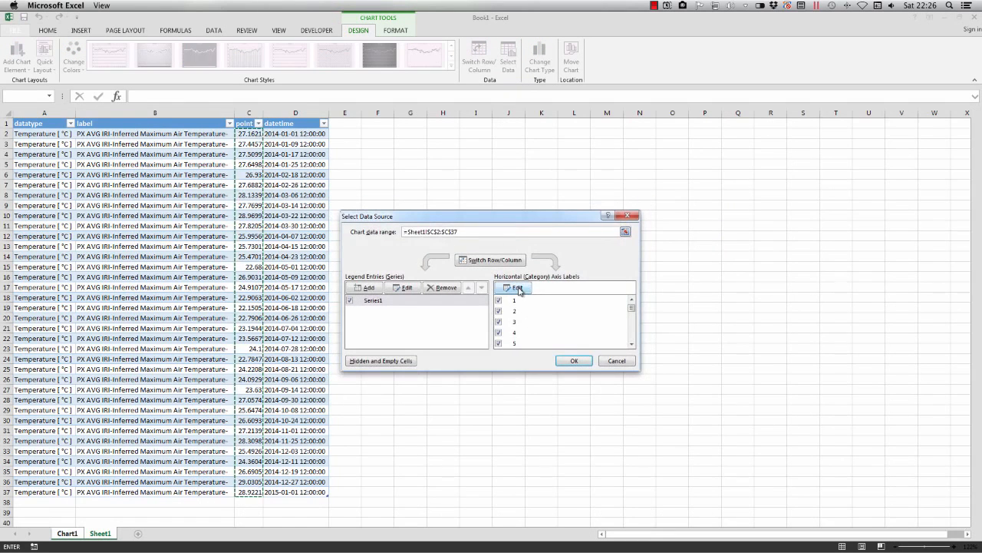
left_click(515, 287)
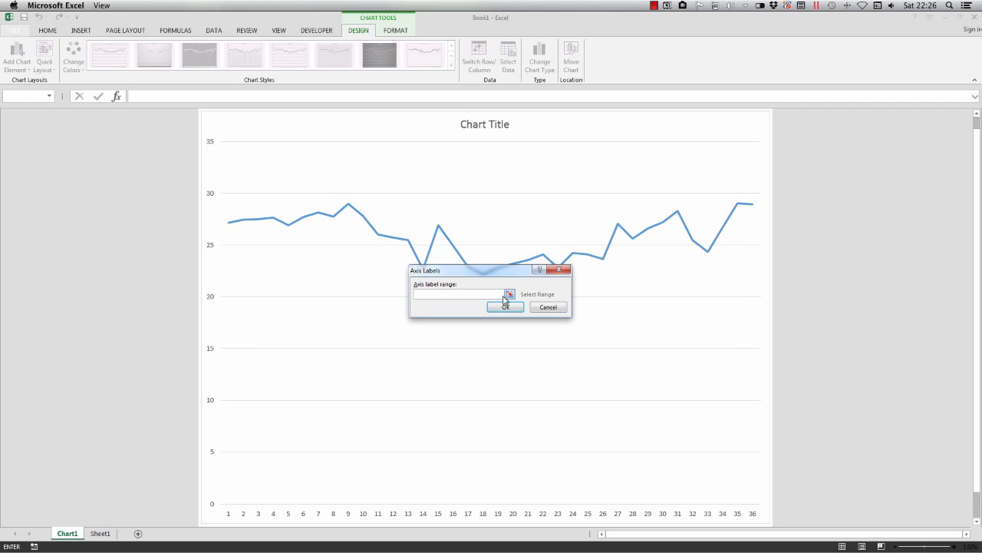
left_click(99, 532)
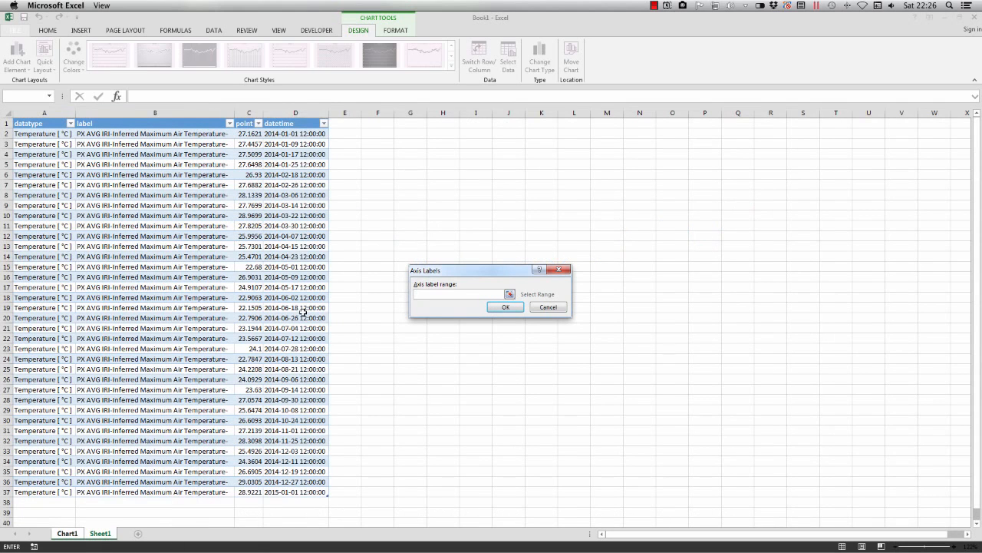
left_click_drag(285, 133, 310, 492)
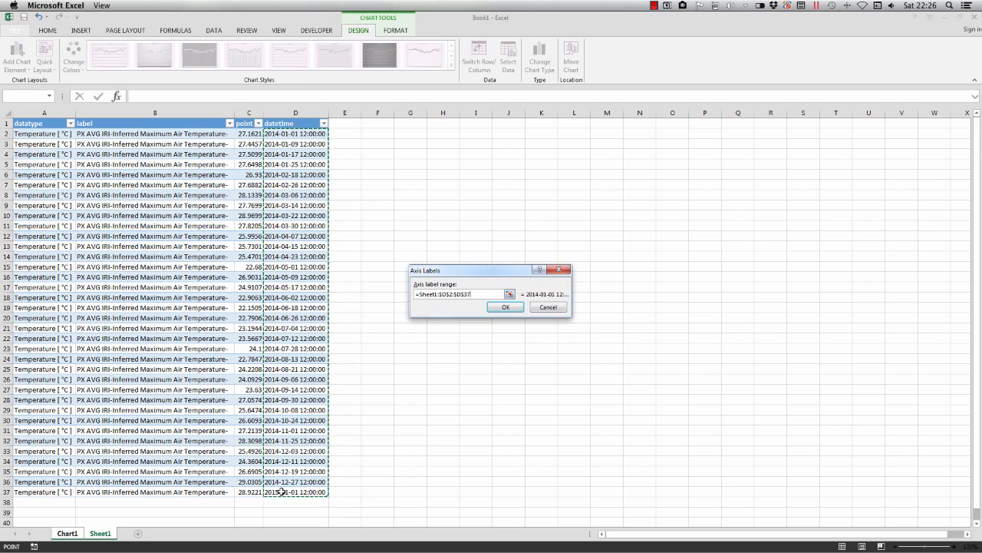
left_click(506, 307)
left_click(573, 362)
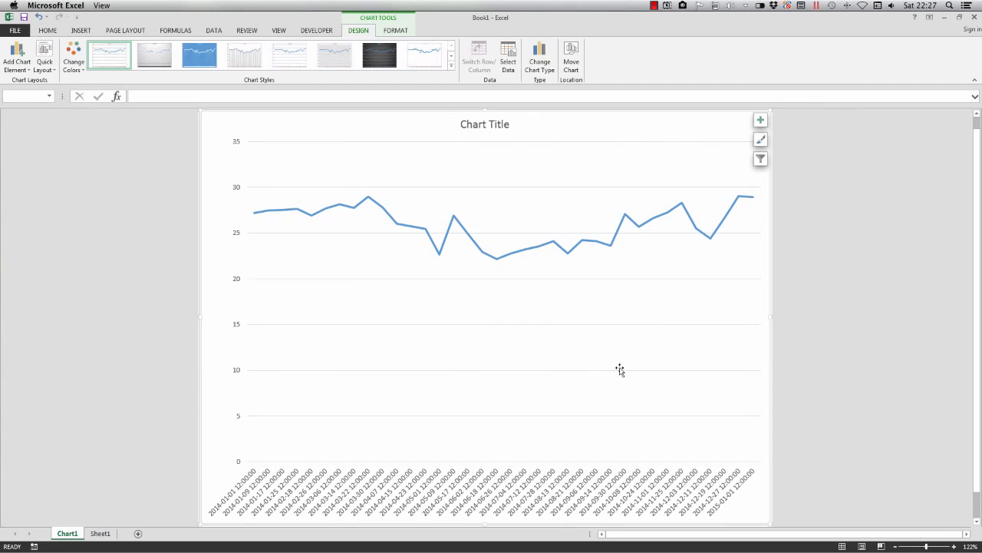
Set the minimum bound of the chart's vertical axis to 20.
double_click(237, 282)
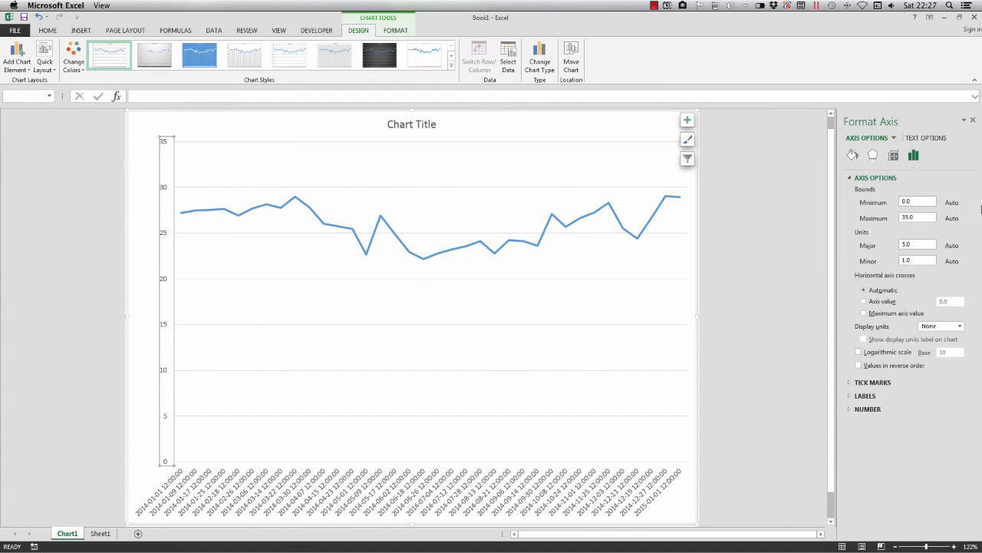
left_click(927, 202)
type("20")
key("Return")
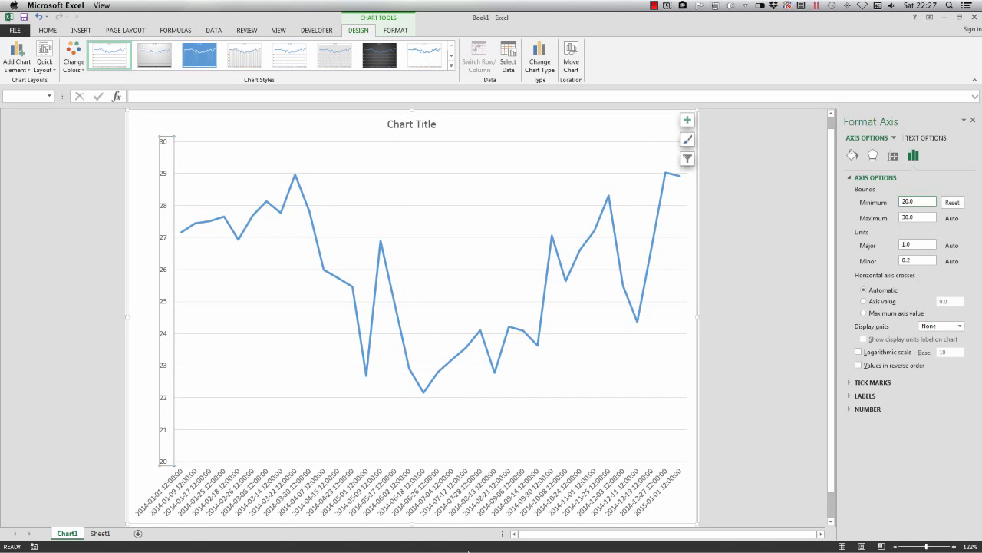
Switch to the MEA page in Chrome to compare its temperature chart, and return to the Excel chart.
mouse_move(454, 539)
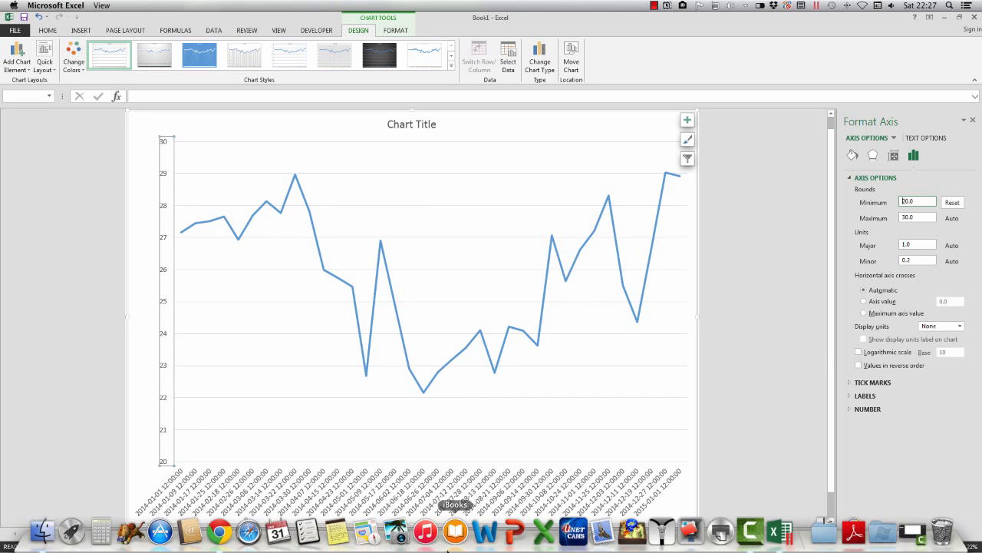
left_click(218, 534)
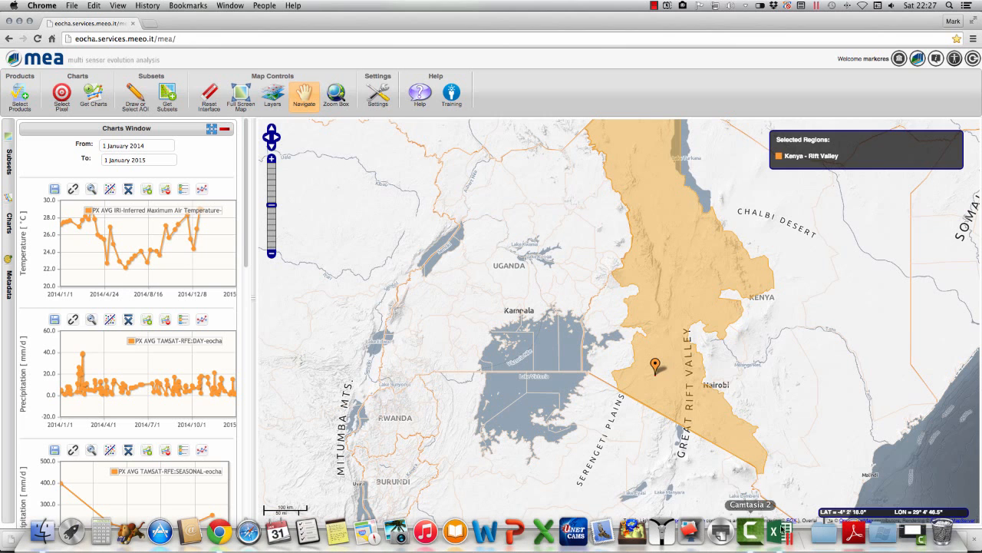
left_click(780, 532)
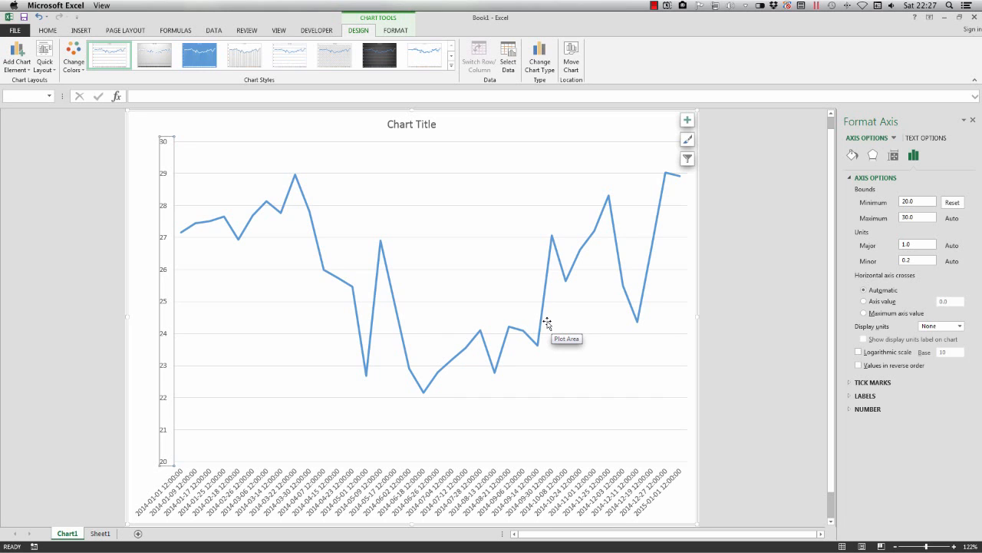
Quit Excel and return to the MEA page in Chrome.
left_click(46, 6)
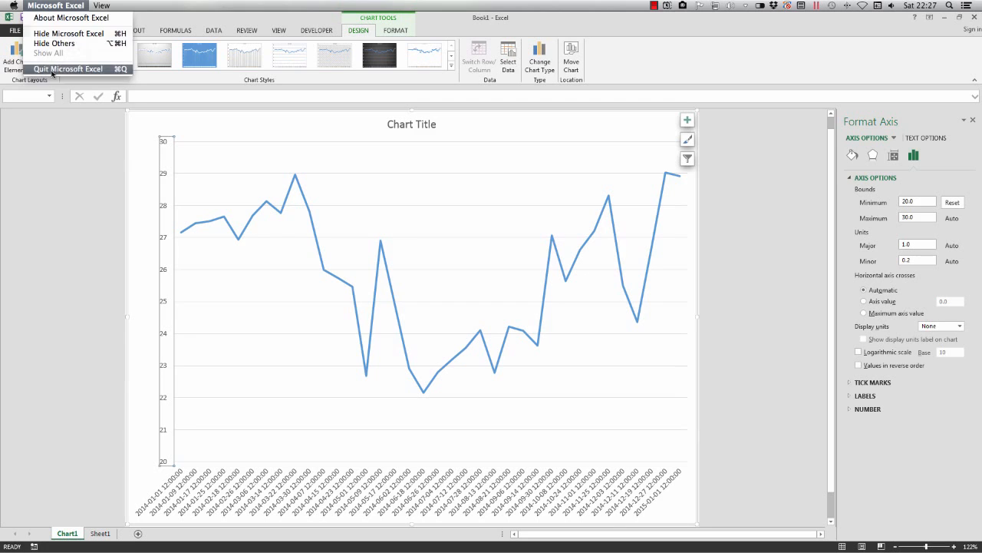
left_click(52, 69)
left_click(476, 298)
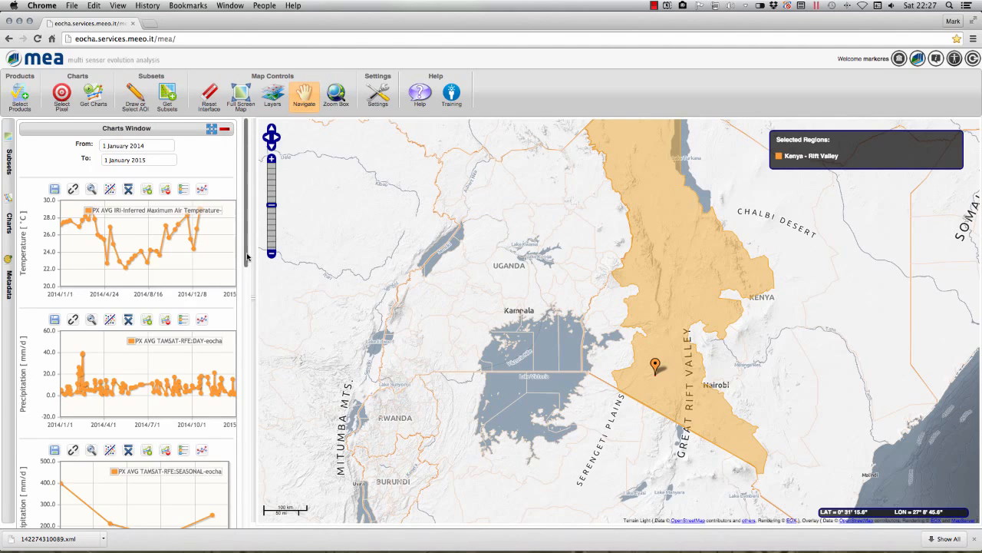
Look through the remaining Rift Valley charts and clear them together with the region by resetting the interface.
left_click_drag(247, 257, 236, 389)
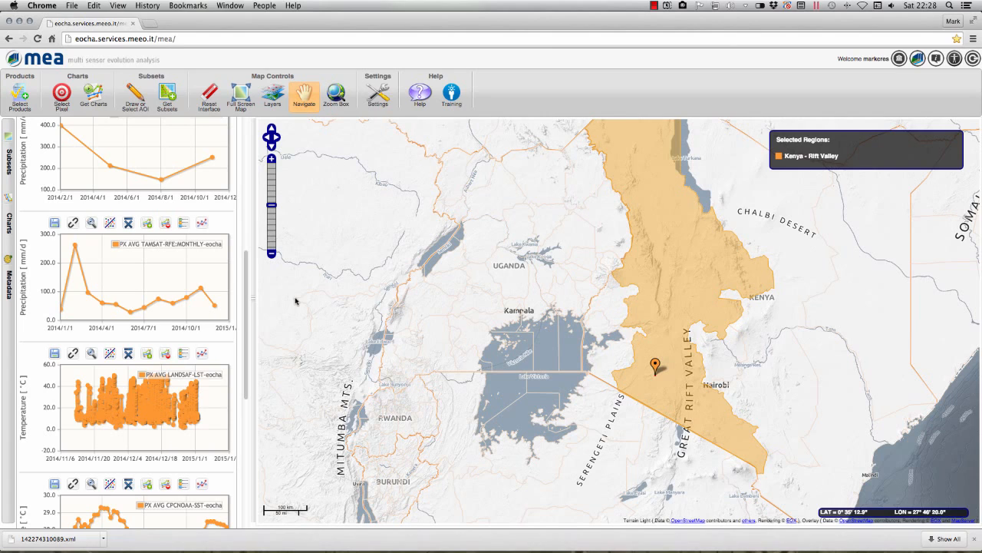
left_click(215, 100)
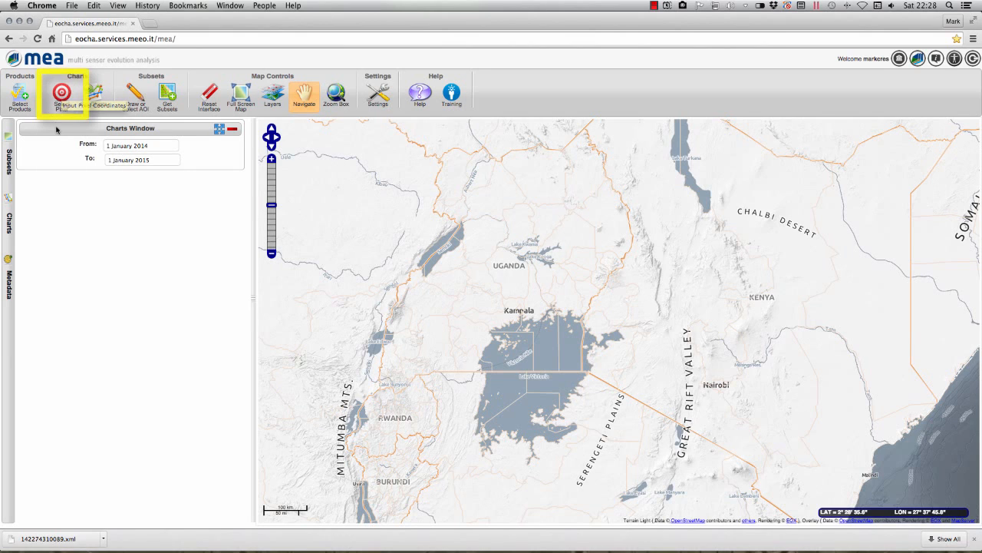
Place the chart pixel in south-west Kenya using decimal coordinates with latitude -0.78, and get its charts.
left_click(61, 99)
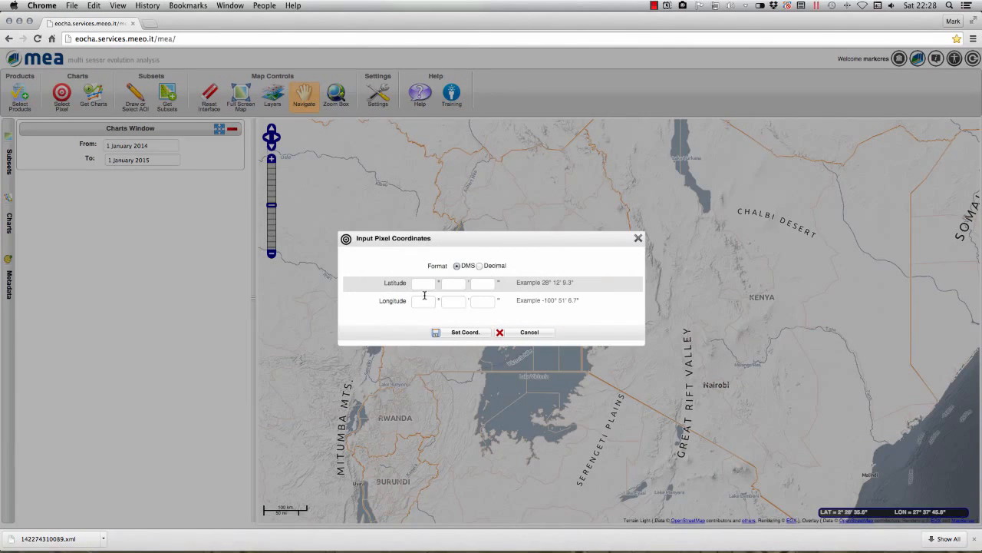
left_click(480, 266)
left_click(472, 283)
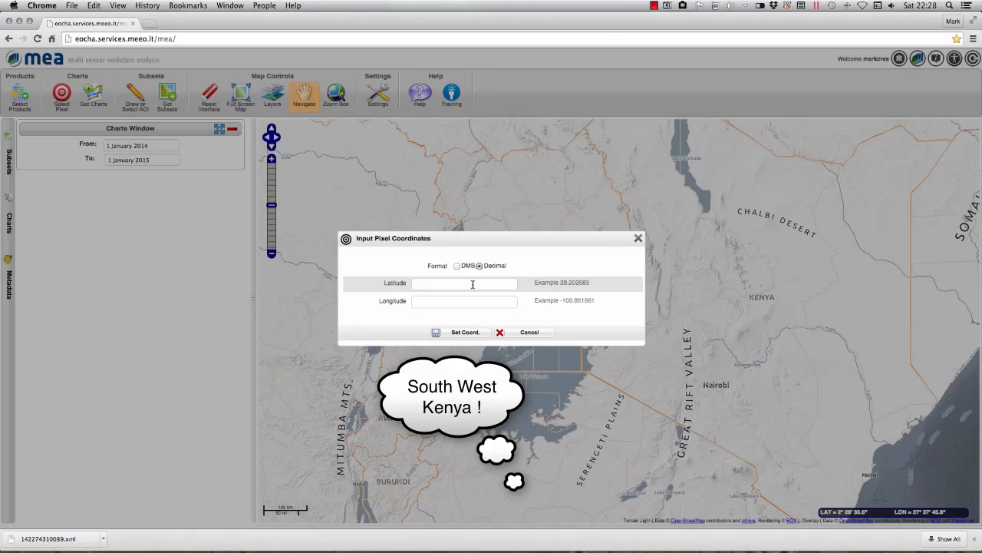
type("-0.78")
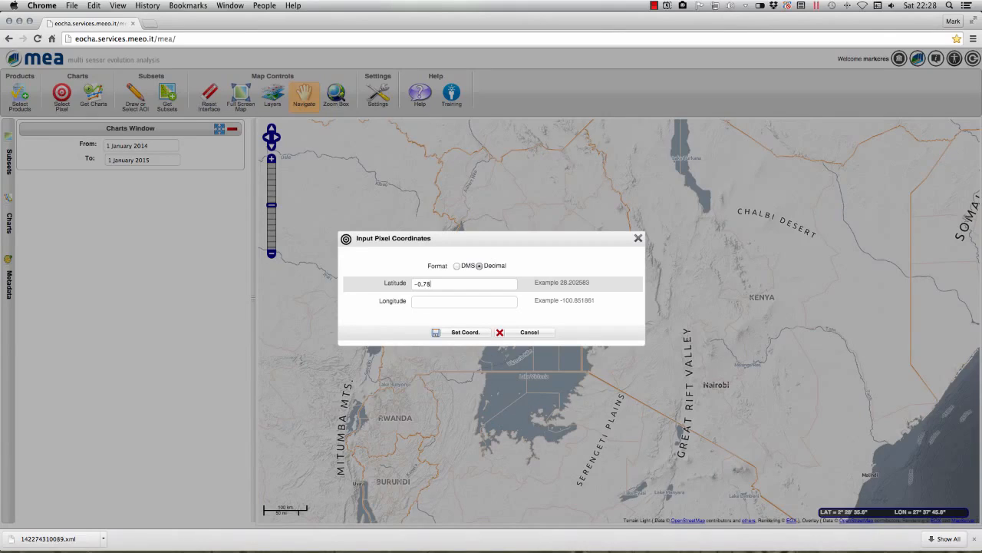
type("38")
left_click(463, 333)
left_click(640, 239)
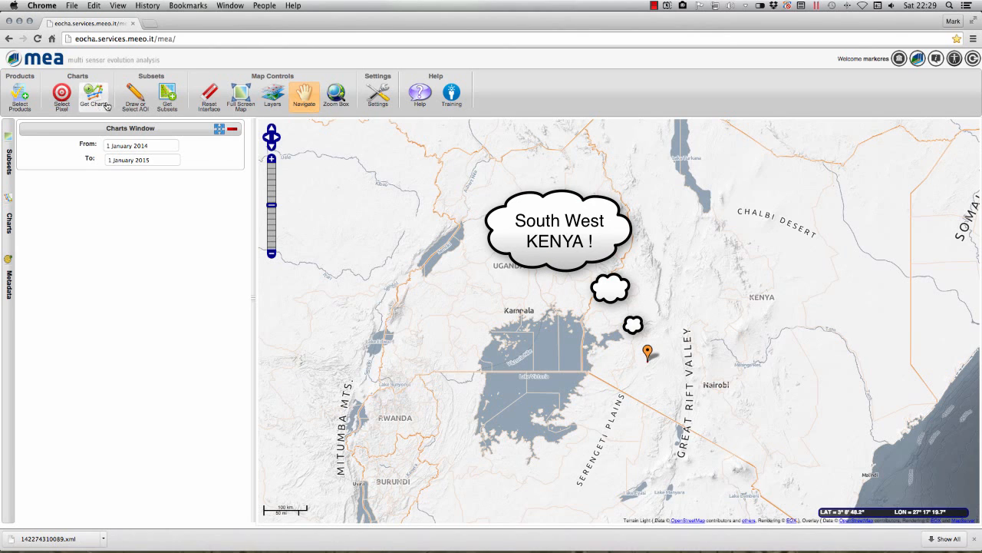
left_click(100, 100)
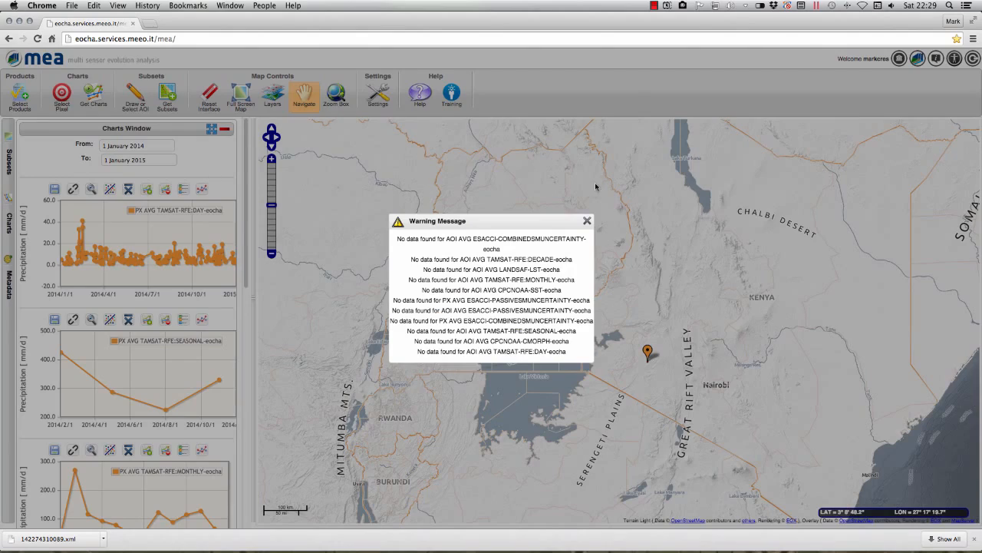
Dismiss the no-data warning and examine the pixel's charts and its location on the map up close.
left_click(587, 222)
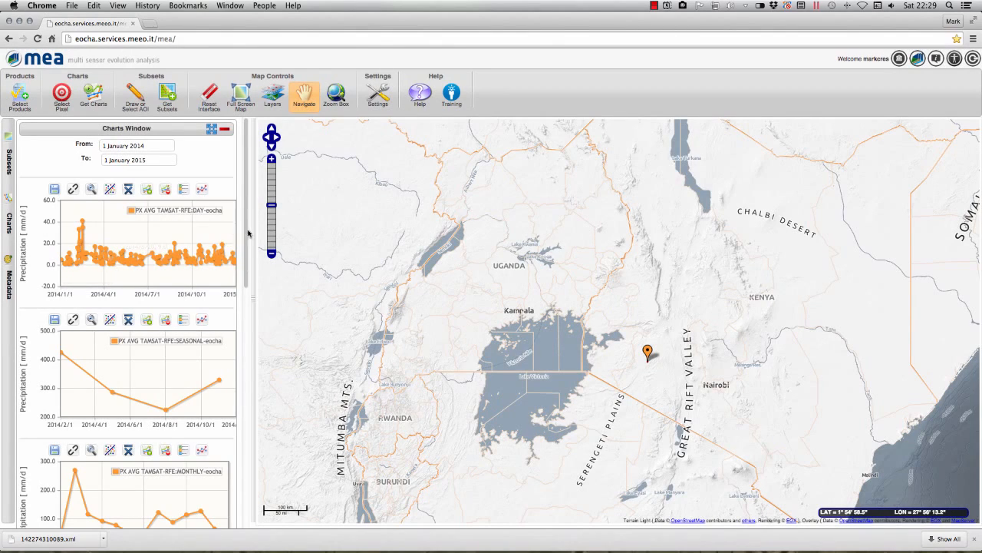
scroll(240, 365, "down", 5)
scroll(241, 365, "down", 3)
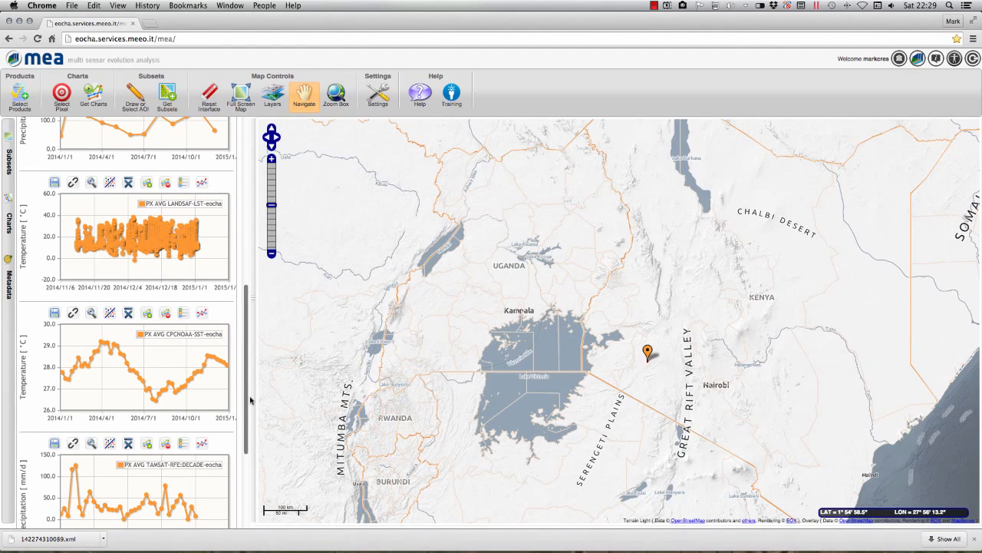
left_click_drag(250, 399, 252, 274)
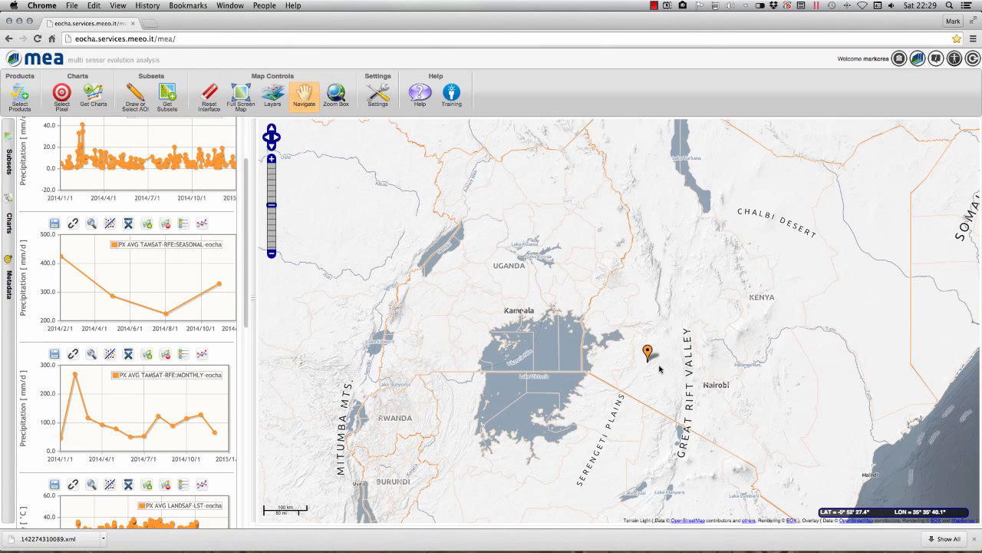
left_click_drag(247, 246, 246, 336)
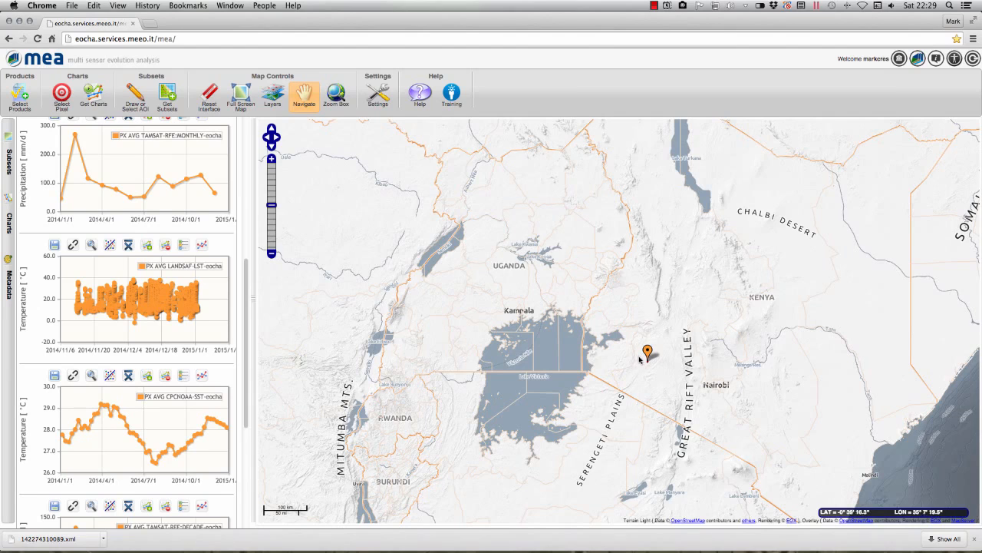
scroll(647, 363, "up", 1)
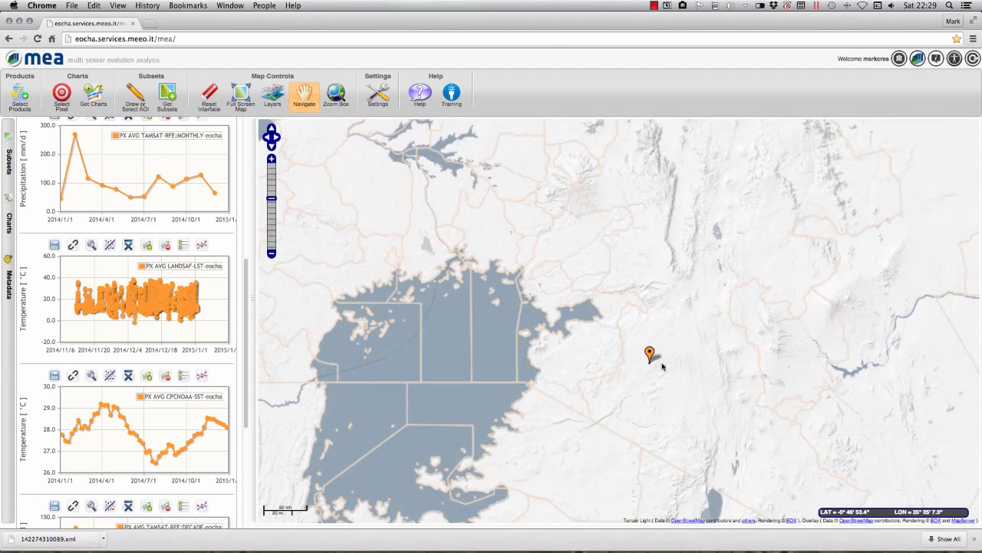
left_click_drag(652, 360, 634, 343)
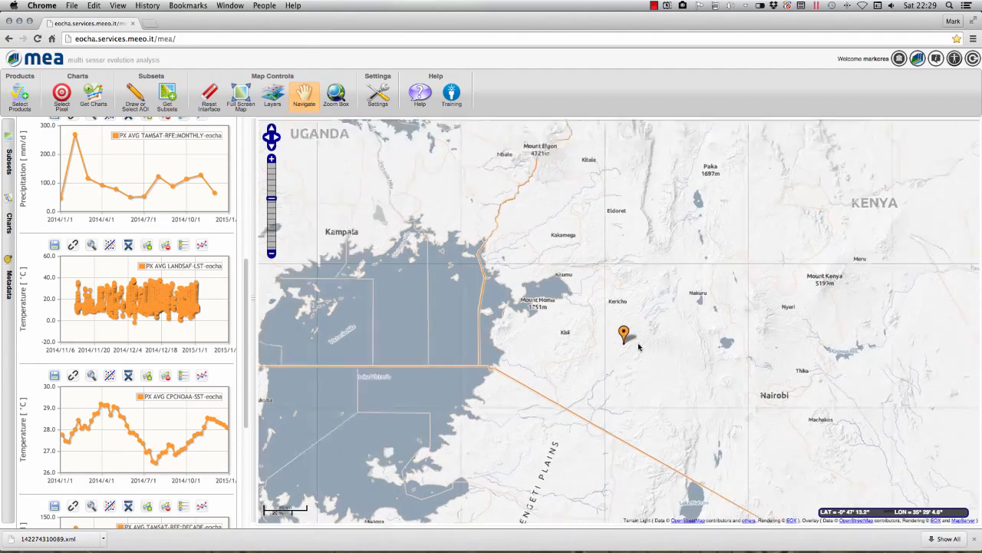
scroll(636, 346, "up", 2)
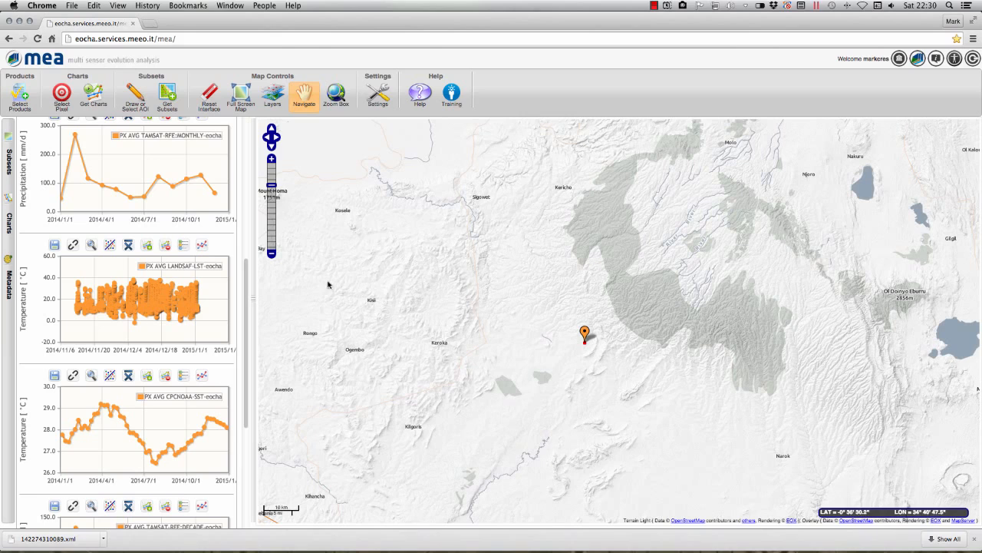
left_click_drag(246, 306, 250, 158)
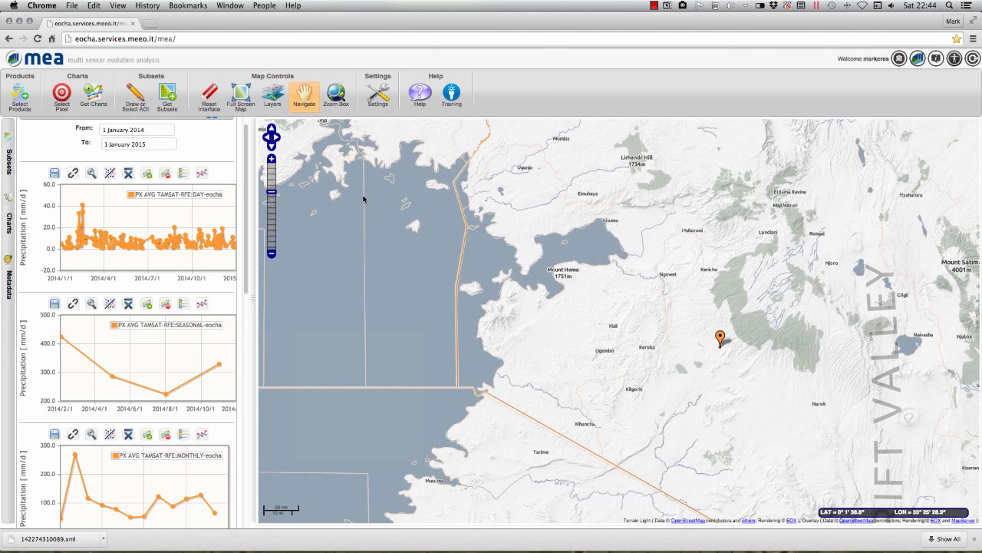
Open the map layers window beside the map and preview the Terrain, OpenStreetMap and Blue Marble base layers in turn.
left_click(271, 96)
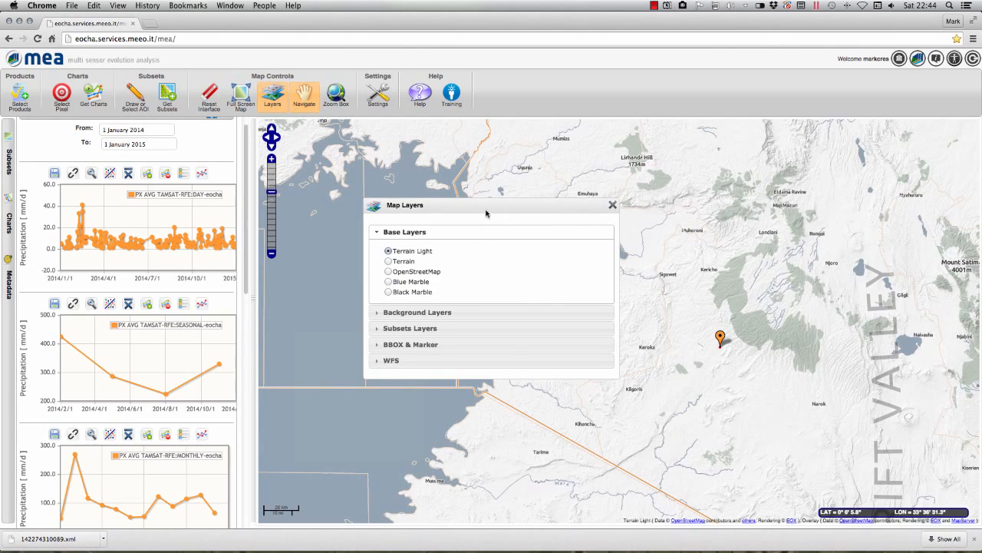
left_click_drag(489, 212, 219, 214)
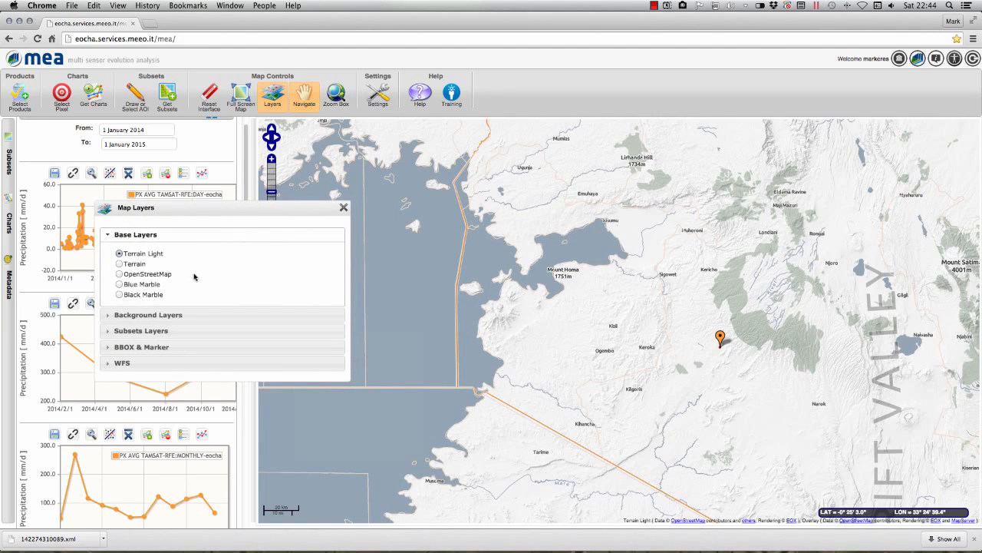
left_click(129, 264)
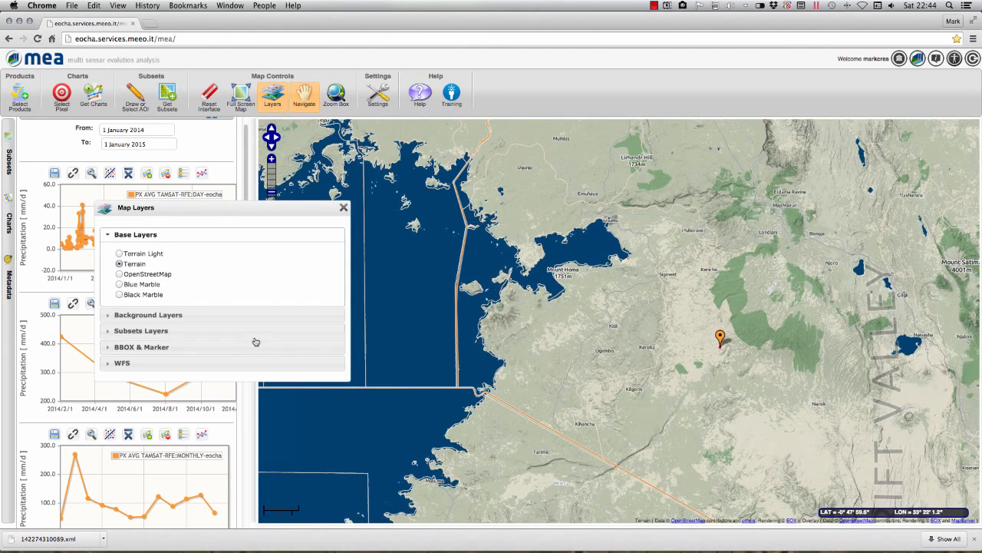
left_click(120, 275)
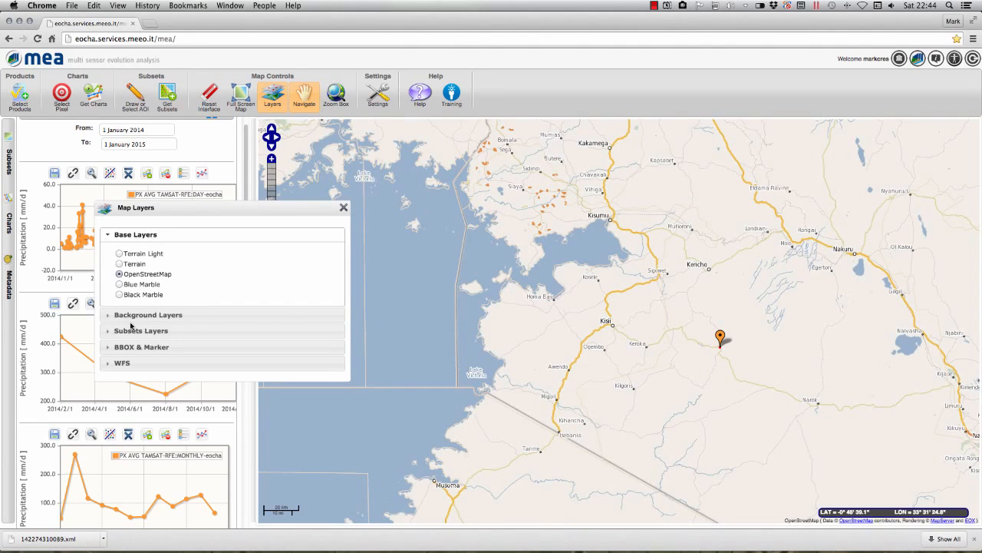
left_click(119, 284)
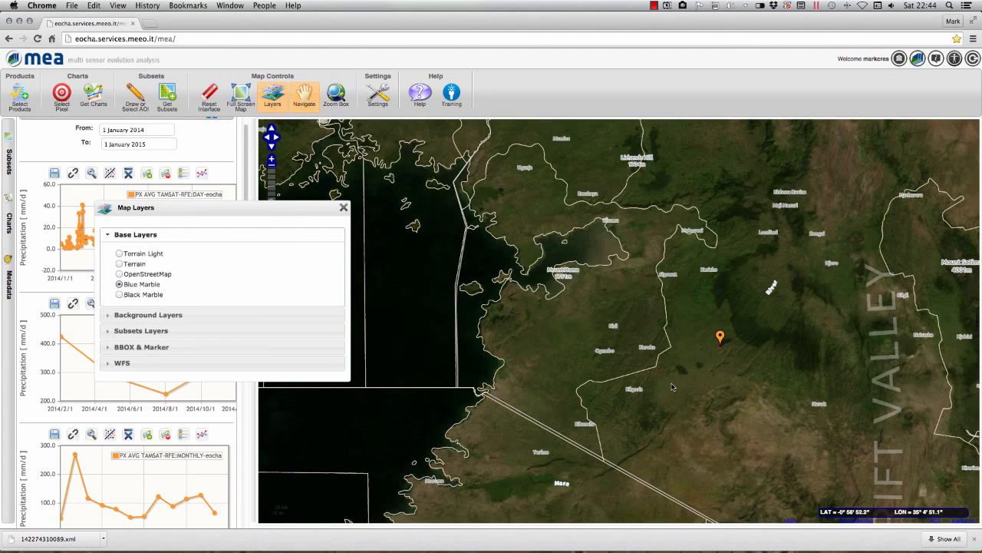
scroll(673, 387, "down", 1)
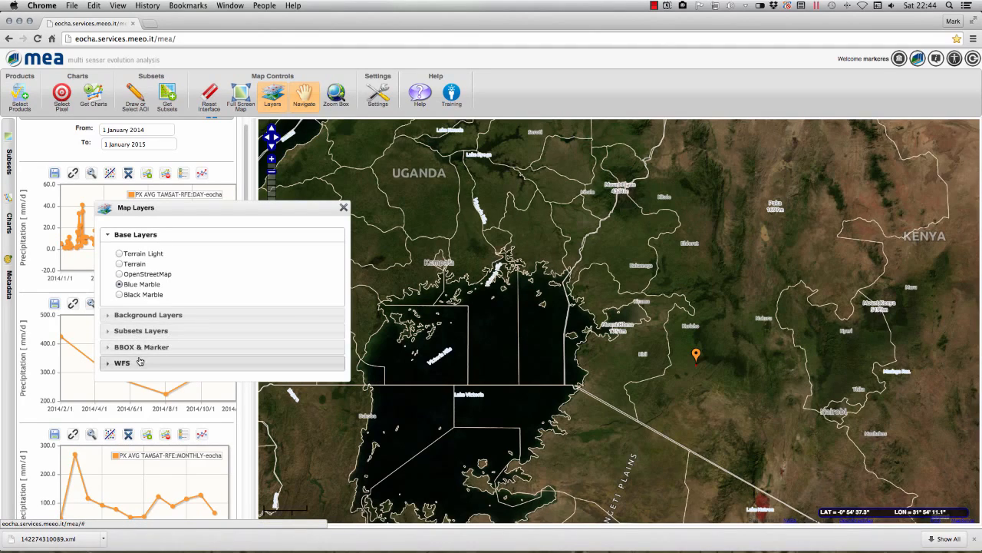
Check the WFS and BBOX & Marker layer options, set the base layer to Terrain, and close the map layers window.
left_click(138, 363)
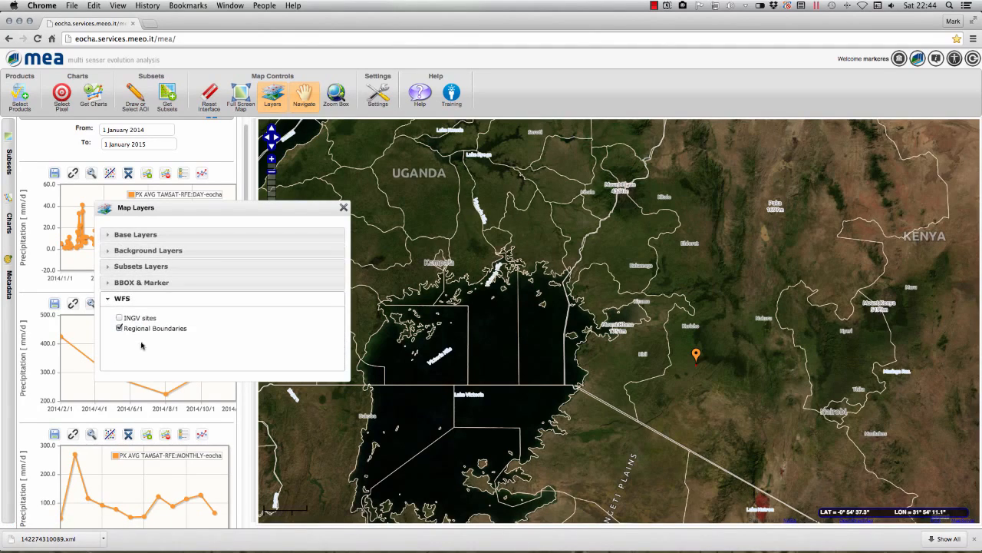
left_click(138, 284)
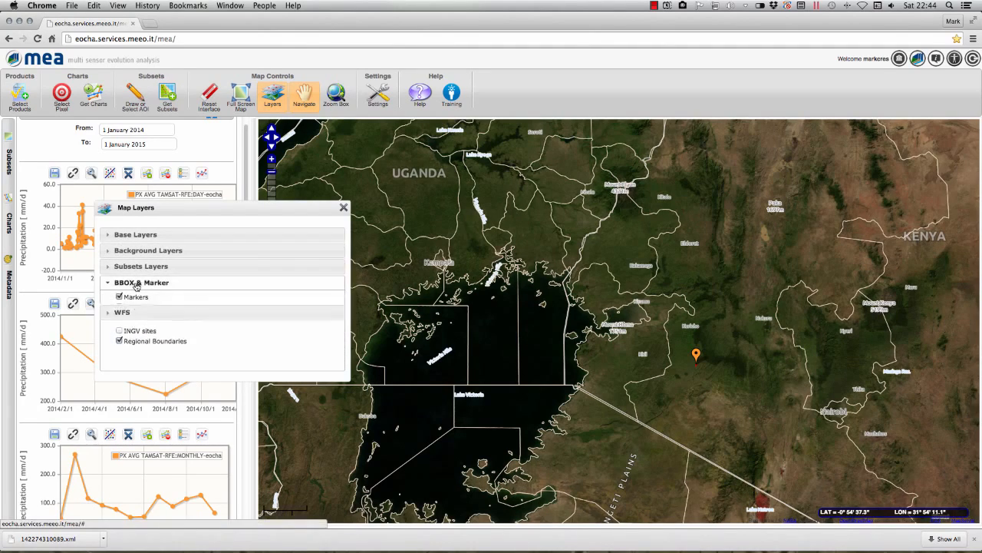
left_click(139, 235)
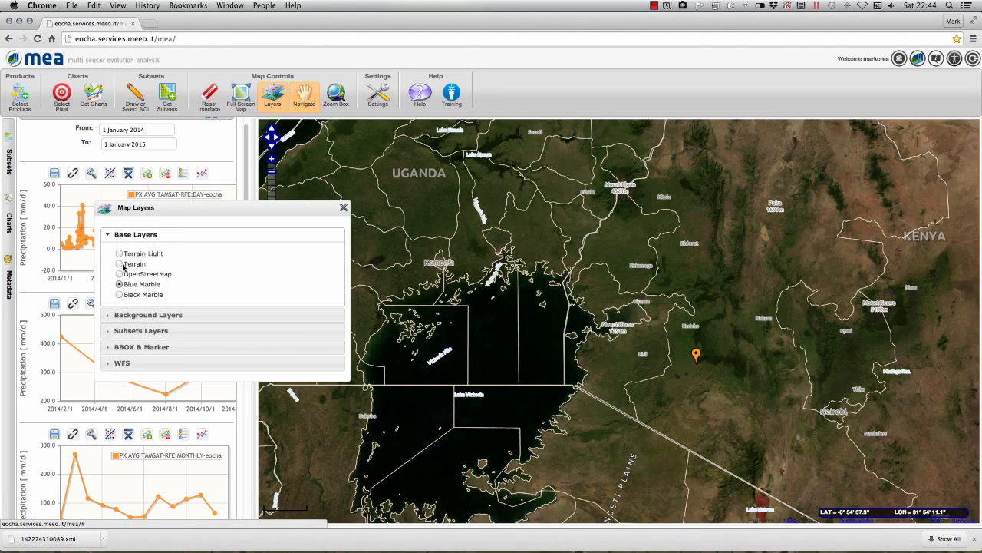
left_click(118, 263)
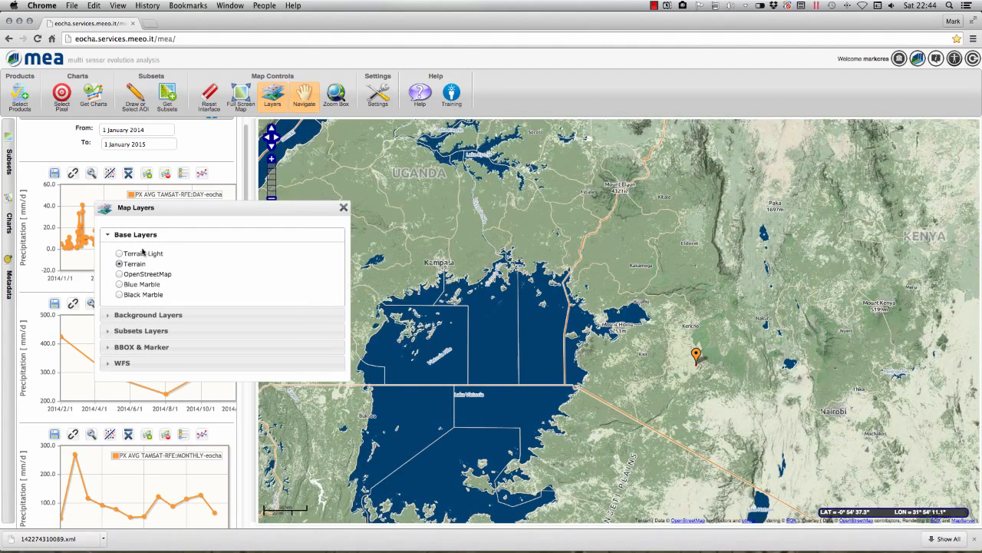
left_click(344, 209)
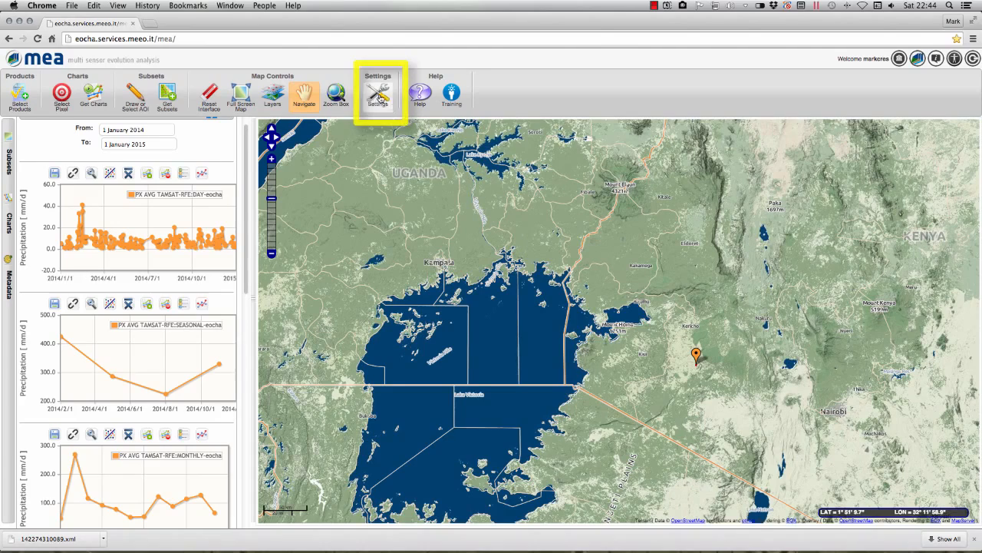
Review the AOI width, AOI height and default chart date range in the user settings, and cancel without saving.
left_click(383, 98)
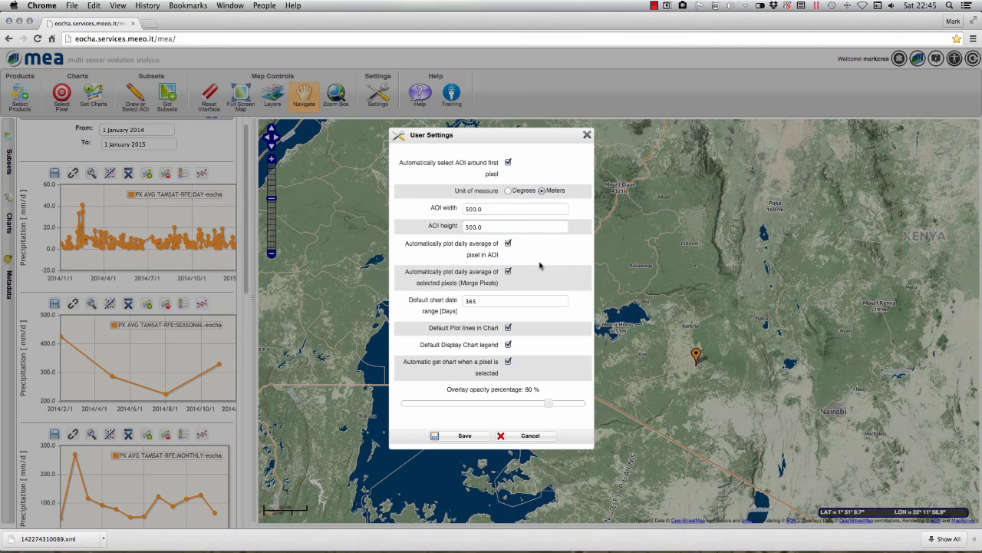
left_click_drag(487, 208, 461, 206)
double_click(492, 225)
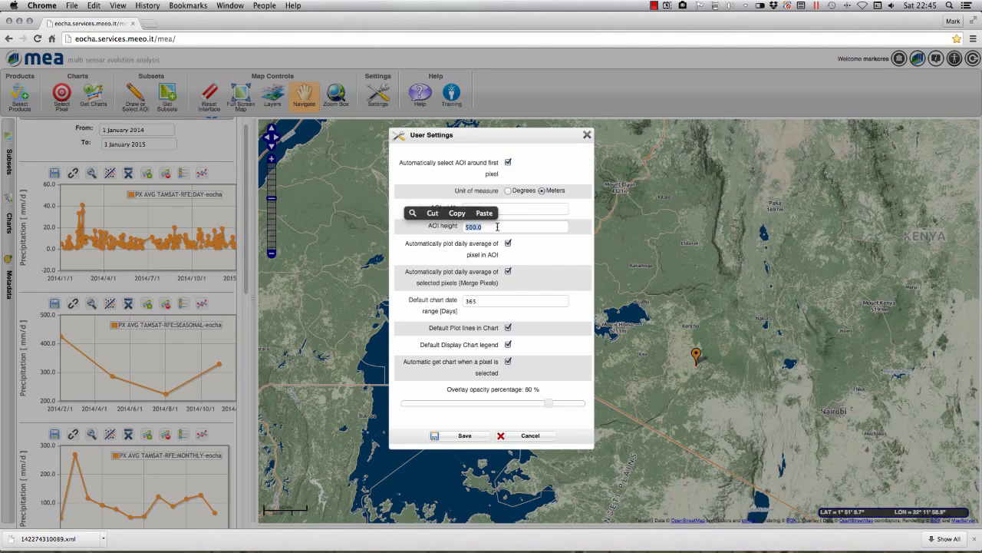
left_click(504, 228)
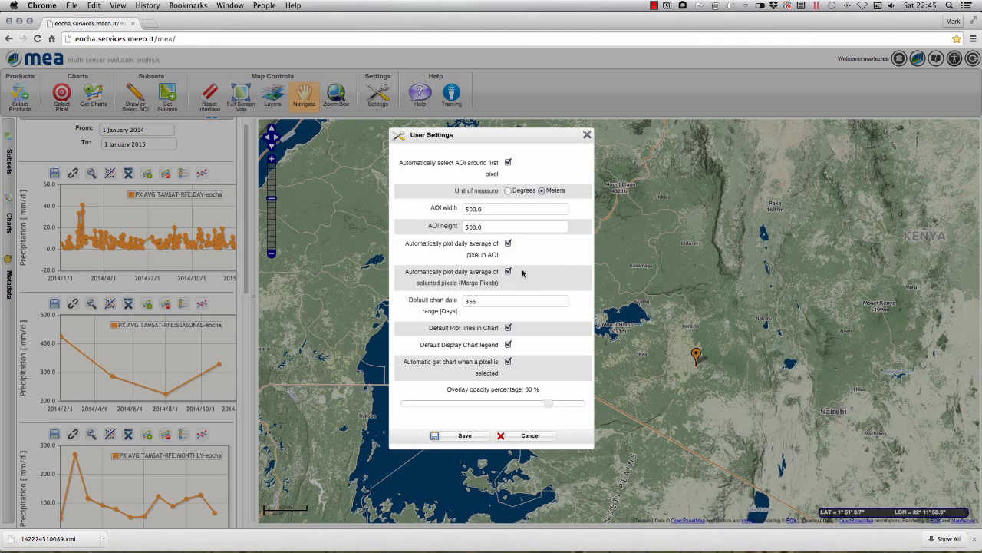
left_click(481, 224)
left_click_drag(480, 300, 466, 301)
left_click(493, 302)
left_click(516, 436)
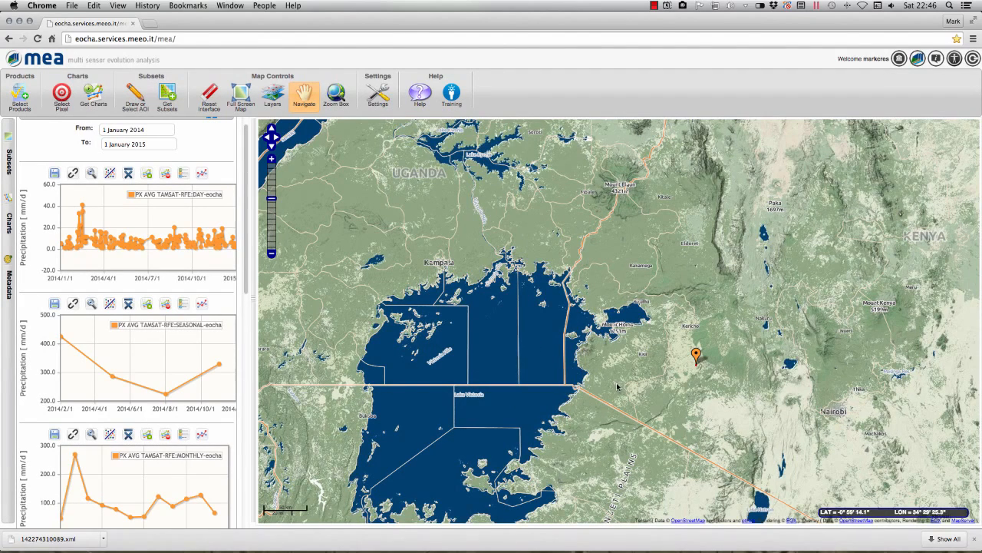
View the wider East Africa region, look through the list of selectable products, and close it without changing the selection.
scroll(620, 389, "down", 2)
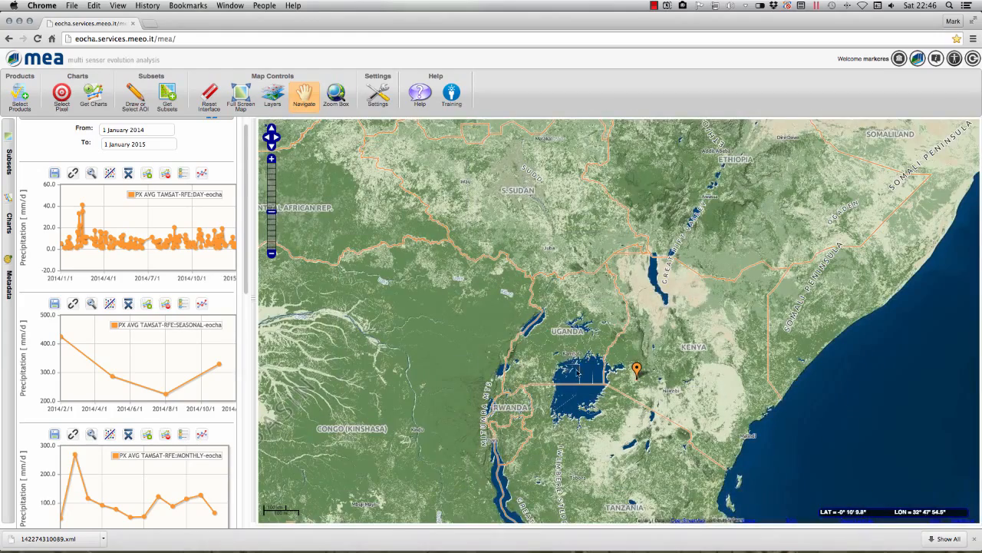
left_click_drag(581, 378, 577, 312)
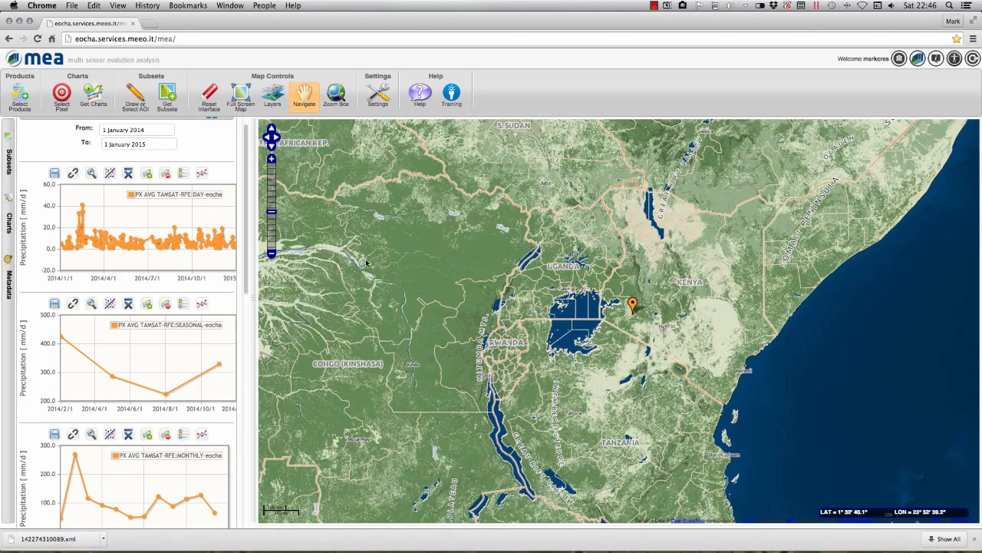
left_click(21, 104)
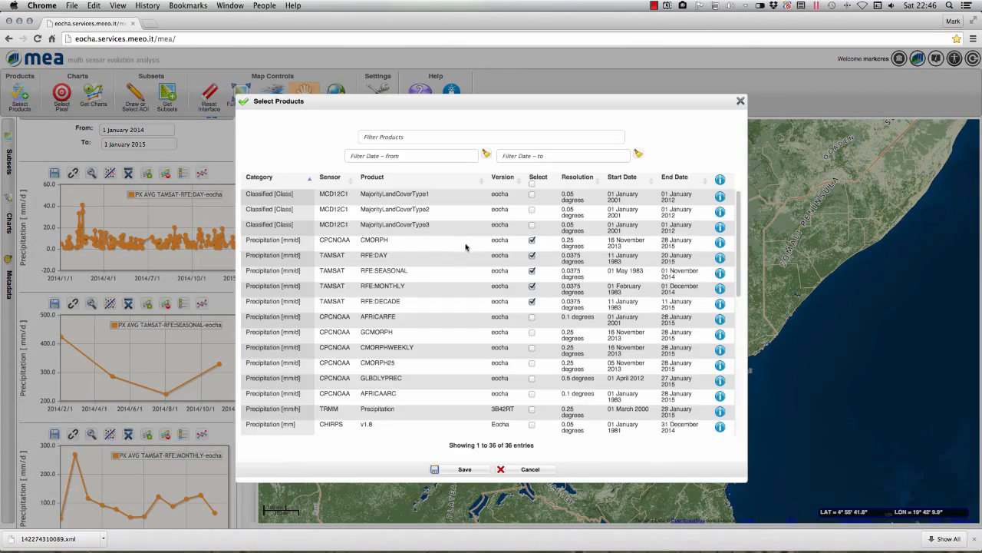
left_click_drag(737, 266, 759, 256)
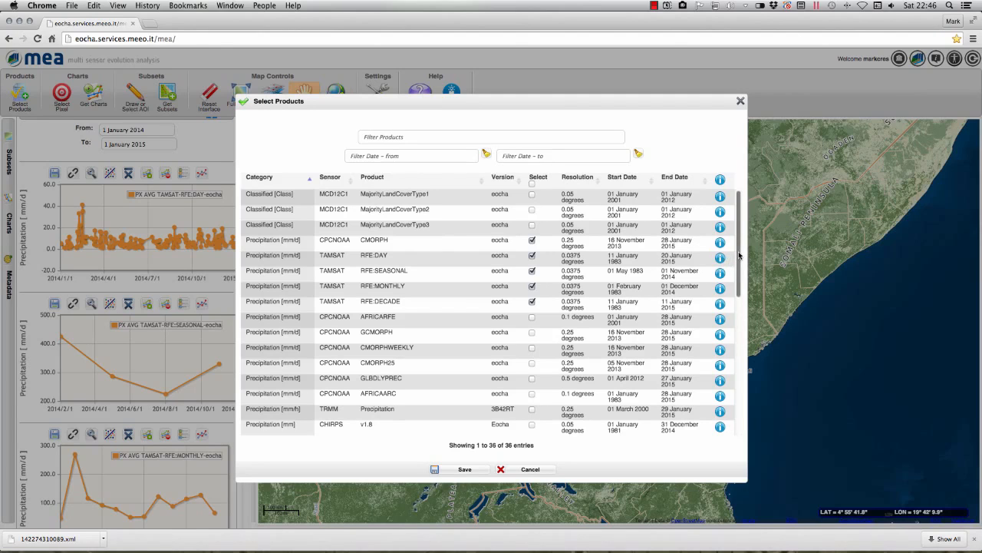
mouse_move(739, 259)
left_mouse_down()
mouse_move(743, 383)
mouse_move(741, 272)
left_mouse_up()
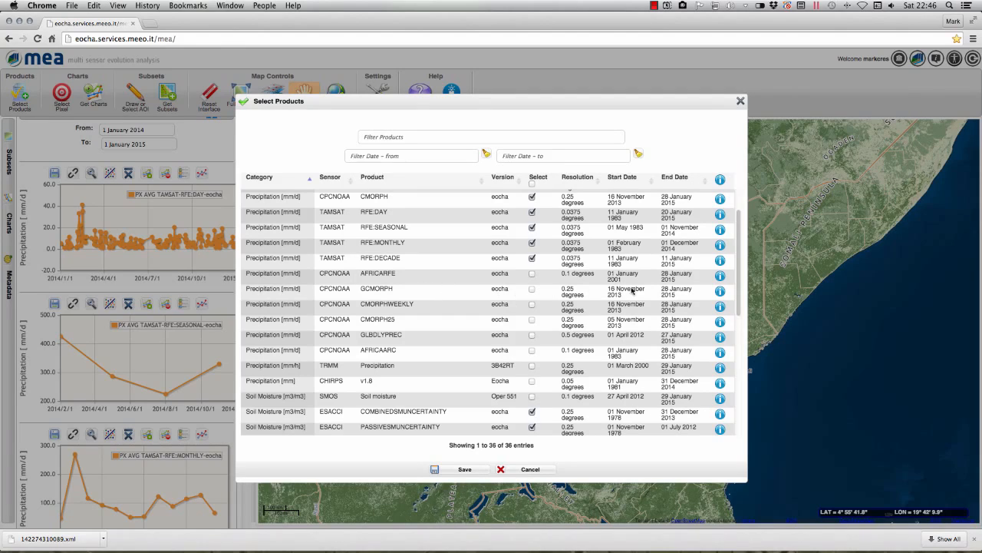
left_click(740, 101)
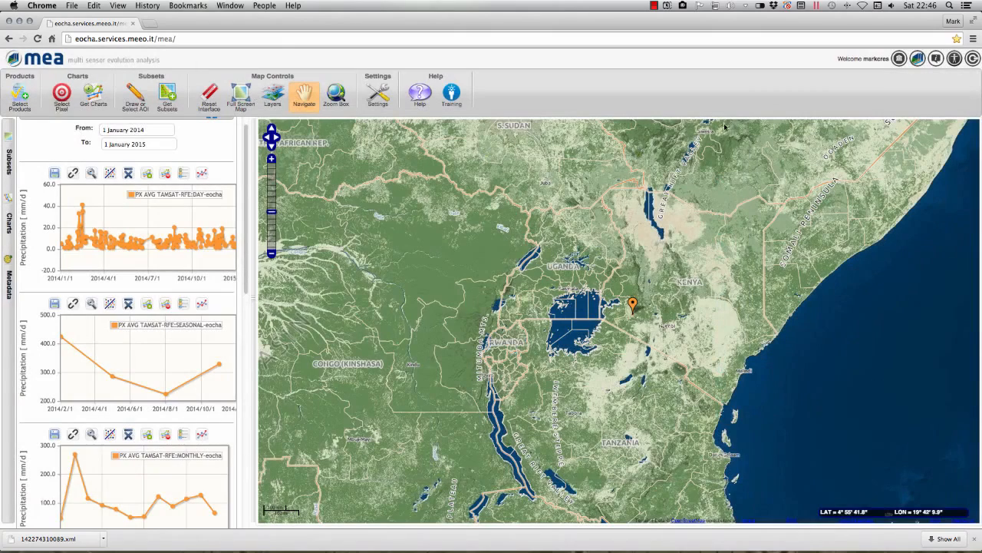